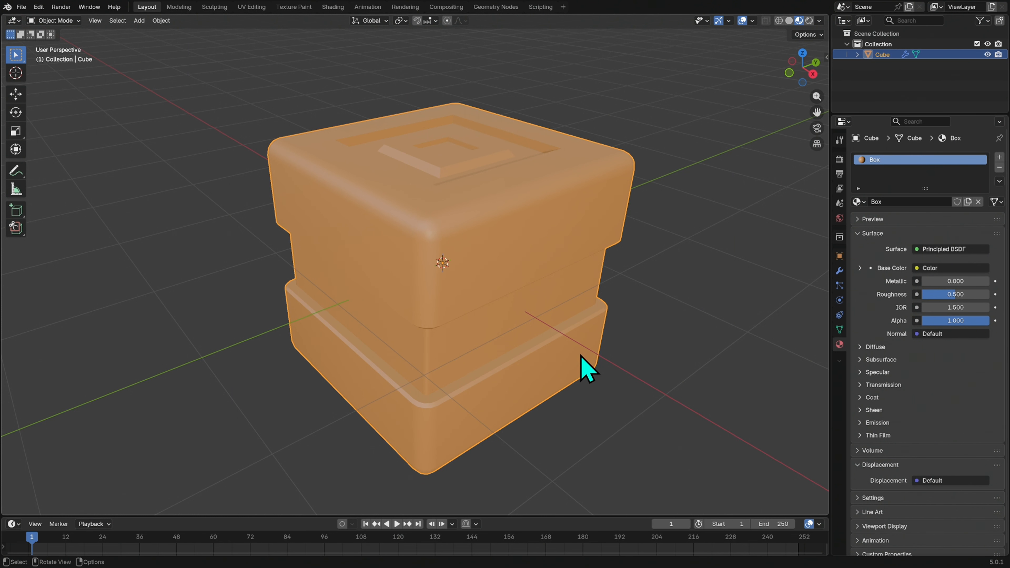
Check in the preferences that the Ucupaint add-on is enabled by searching the add-ons for "ucu".
middle_click_drag(601, 394, 611, 376)
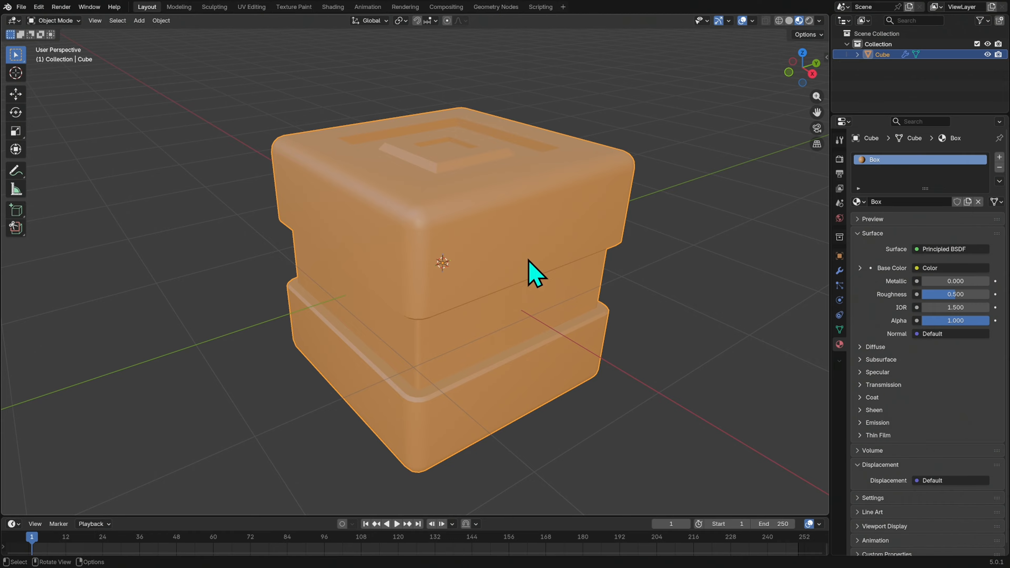
left_click(38, 7)
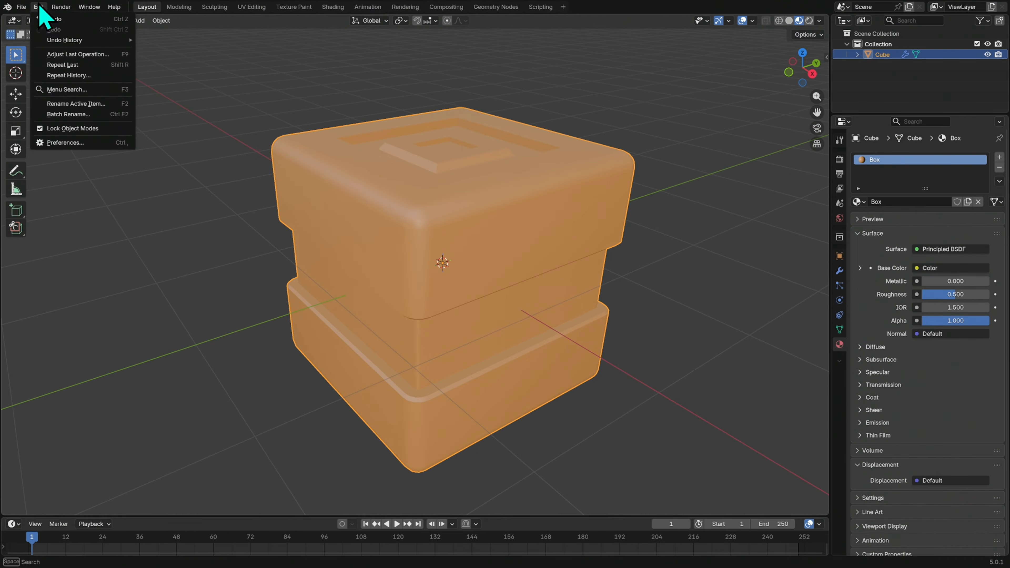
left_click(98, 143)
left_click(219, 103)
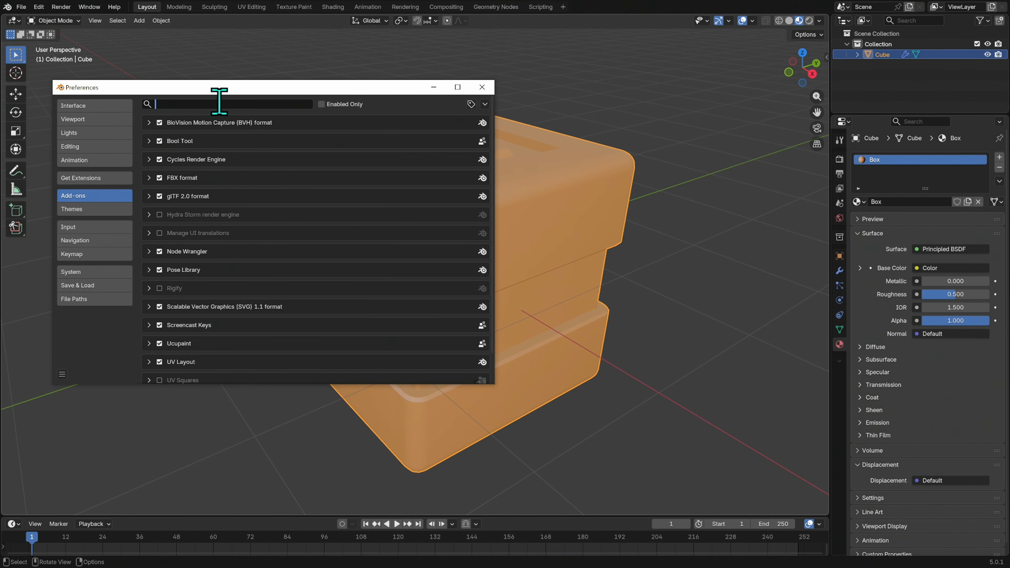
type("ucu")
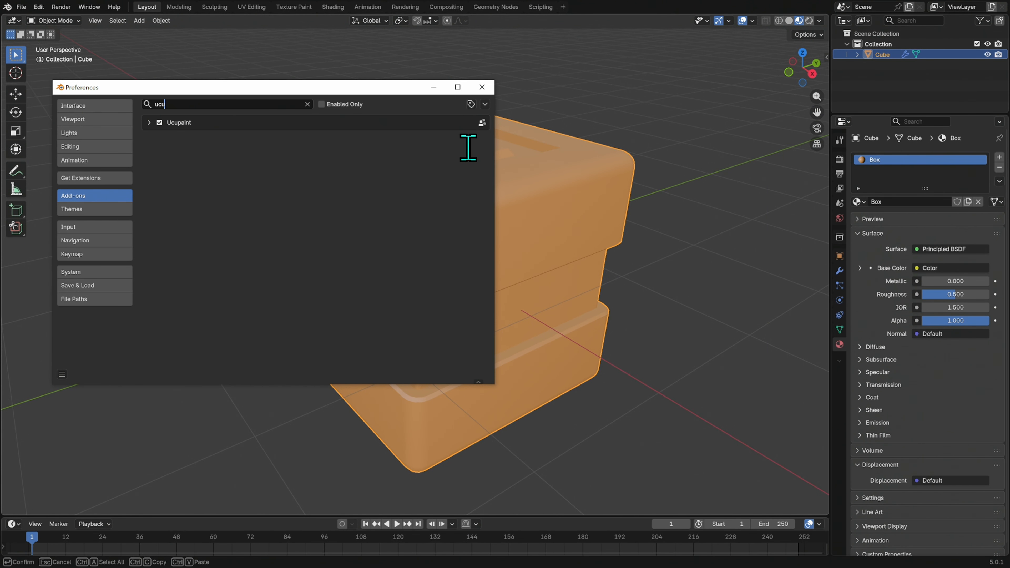
left_click(482, 87)
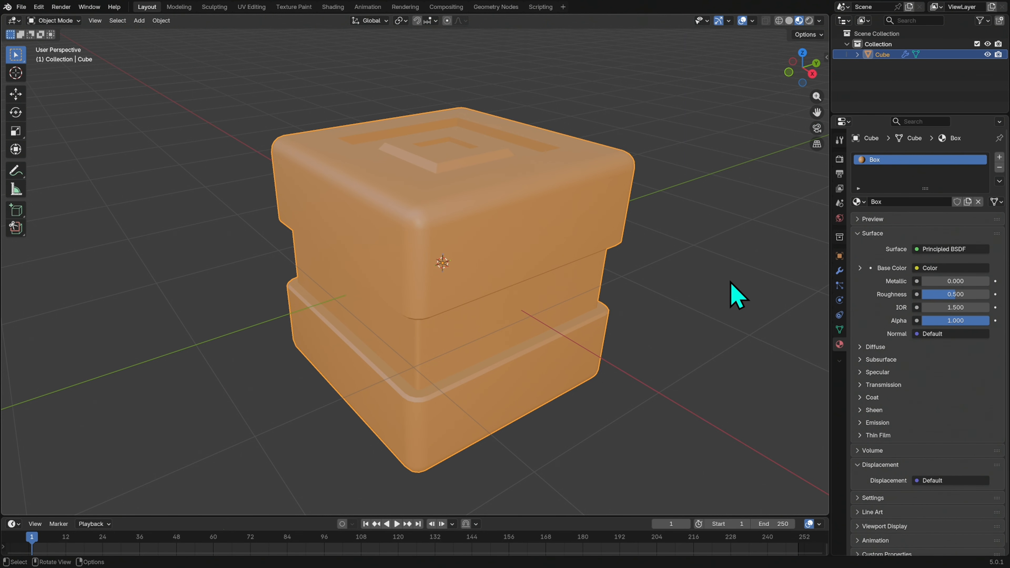
Run the Quick Ucupaint Node Setup on the Box material with the Color, Metallic, Roughness and Normal channels and linear color blending.
key("n")
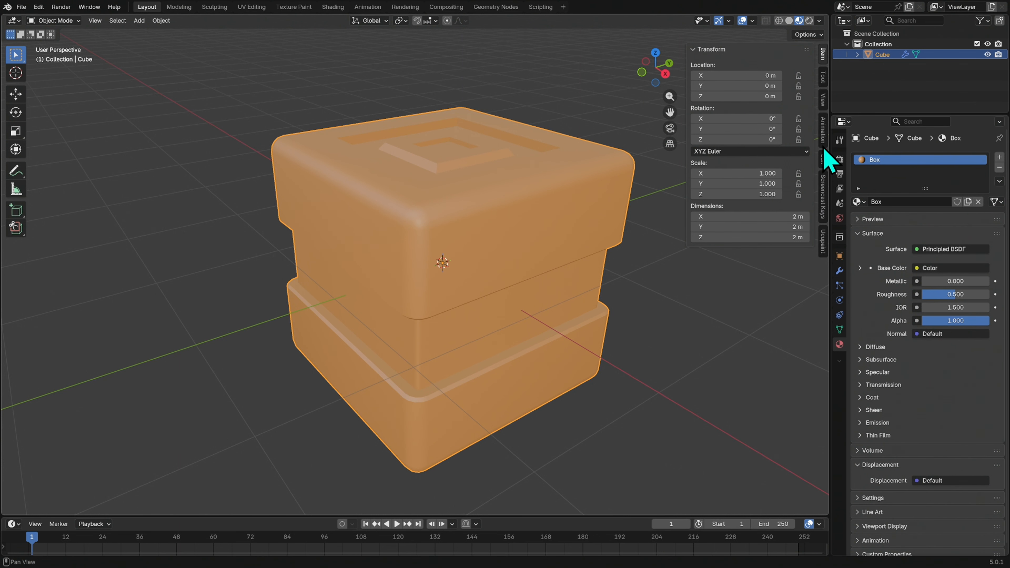
left_click(824, 247)
left_click(824, 218)
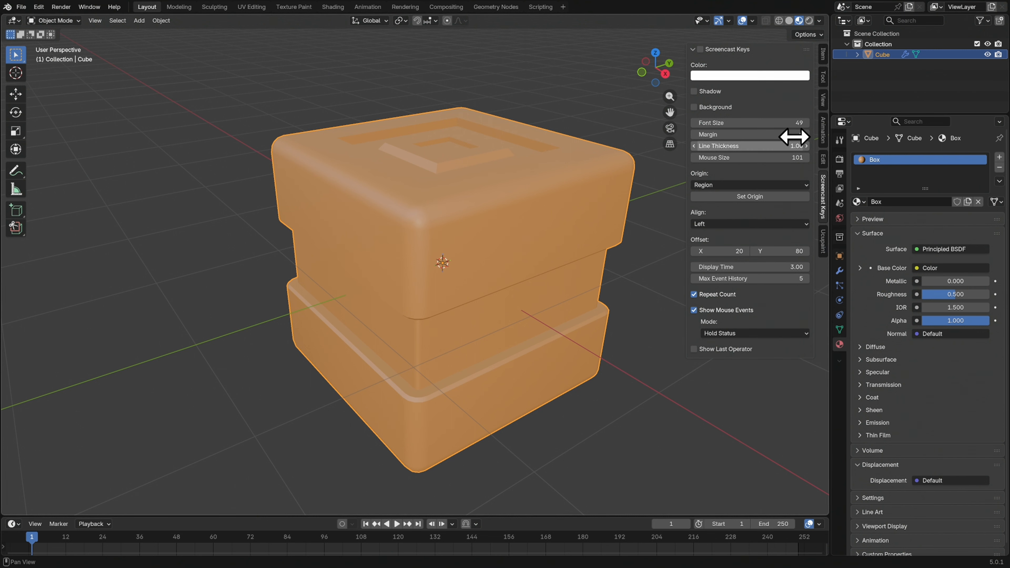
left_click(824, 242)
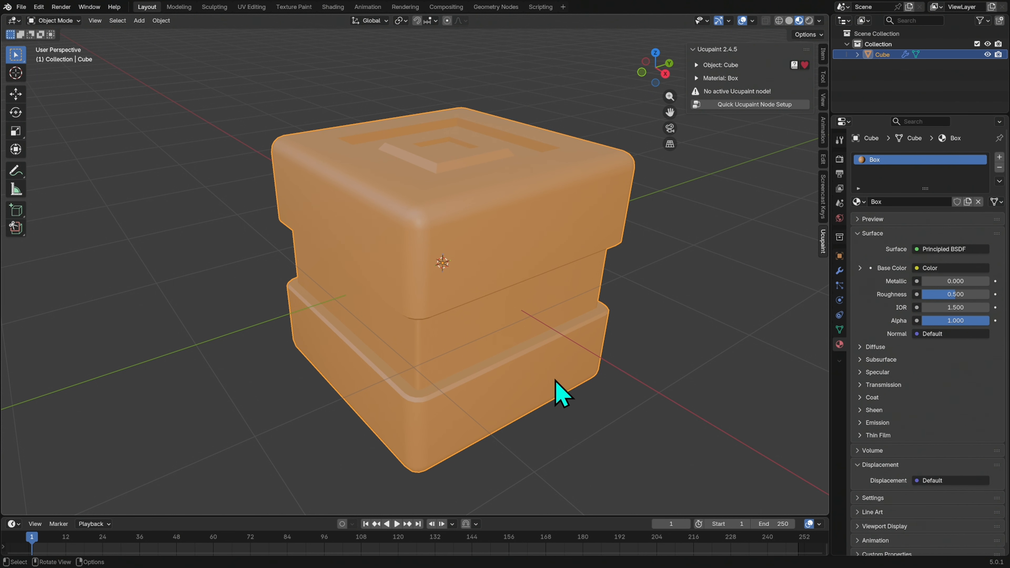
middle_click_drag(624, 424, 651, 388)
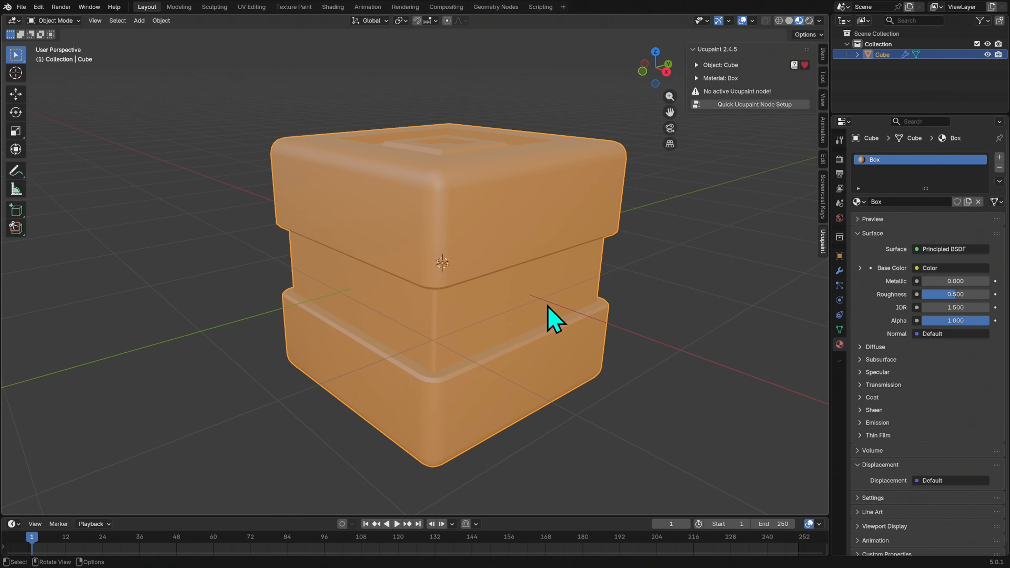
middle_click_drag(561, 355, 557, 361)
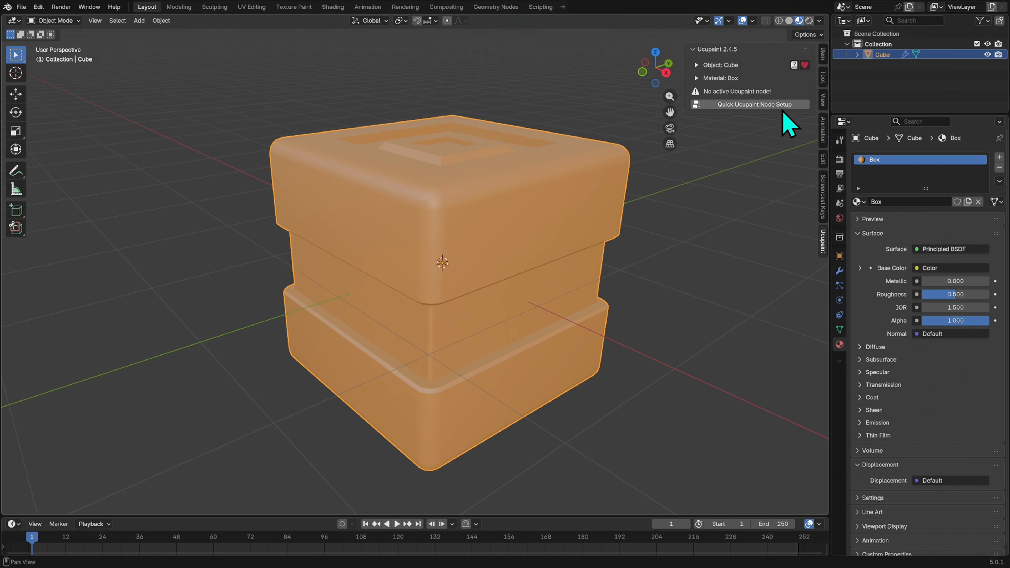
left_click(772, 105)
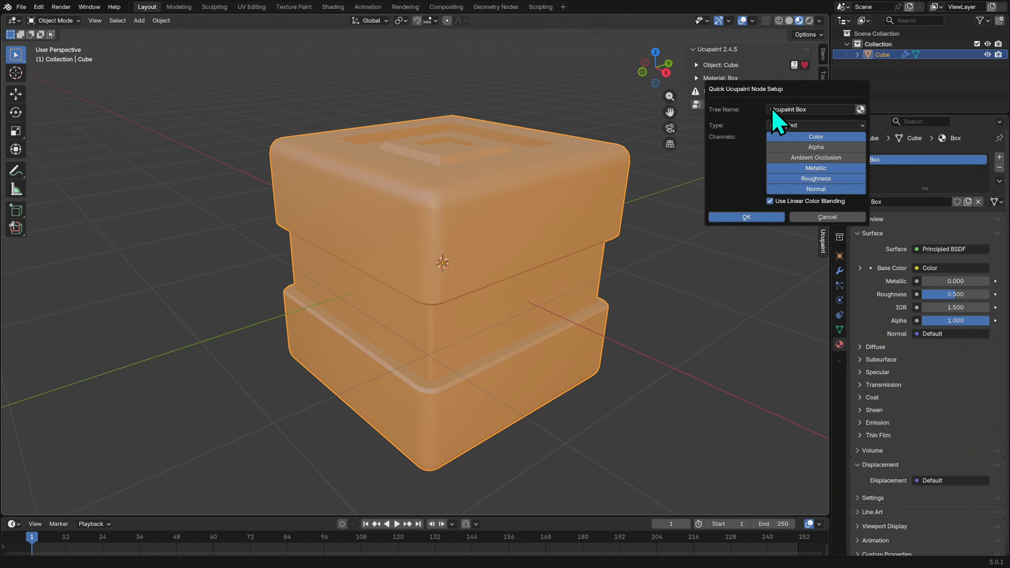
left_click(751, 218)
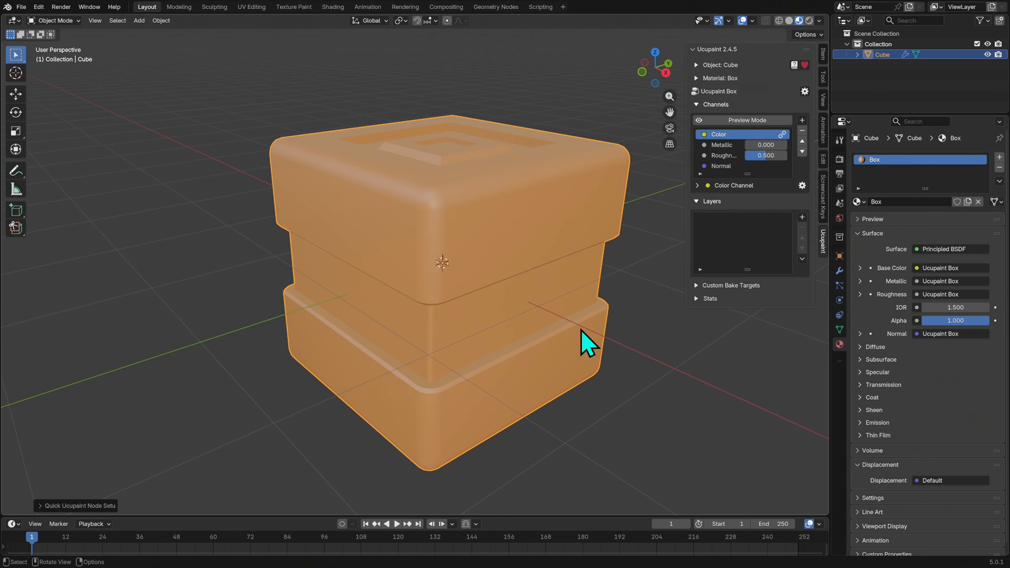
Add a Solid Color layer in orange (#FFA24F) on the Color channel with Mix blending and no mask.
left_click(802, 217)
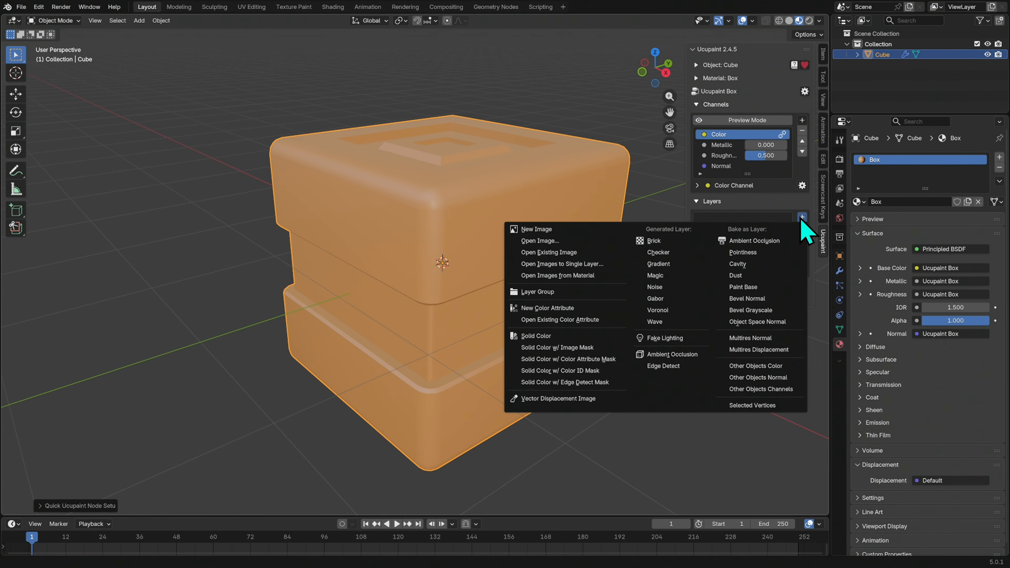
left_click(595, 337)
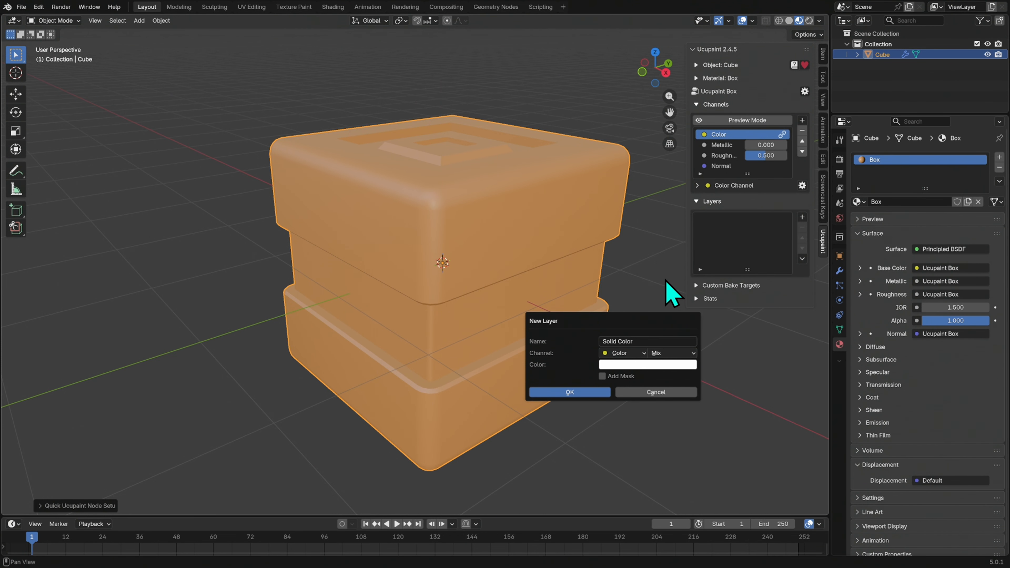
left_click(648, 365)
left_click_drag(652, 249, 632, 258)
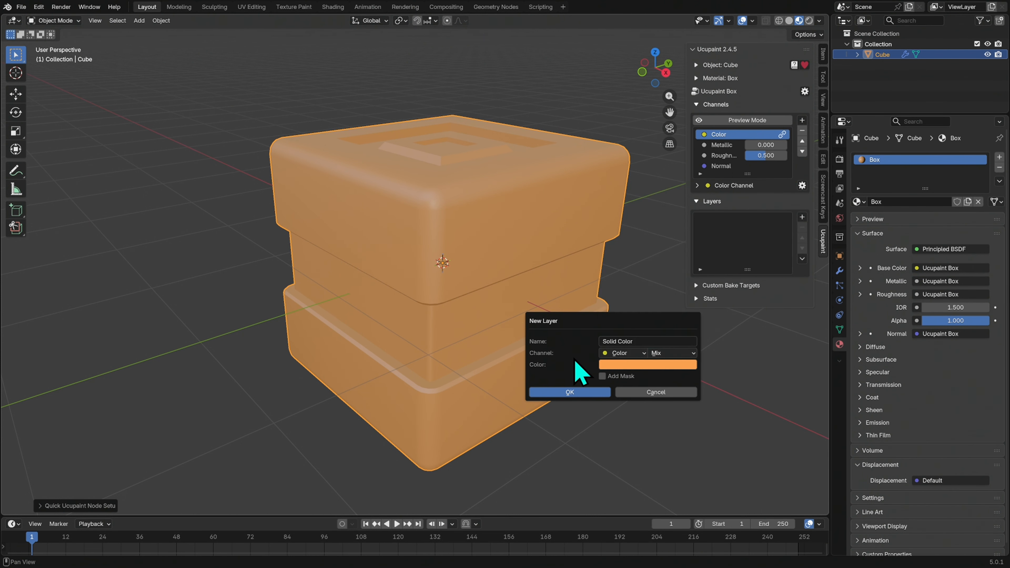
left_click(585, 393)
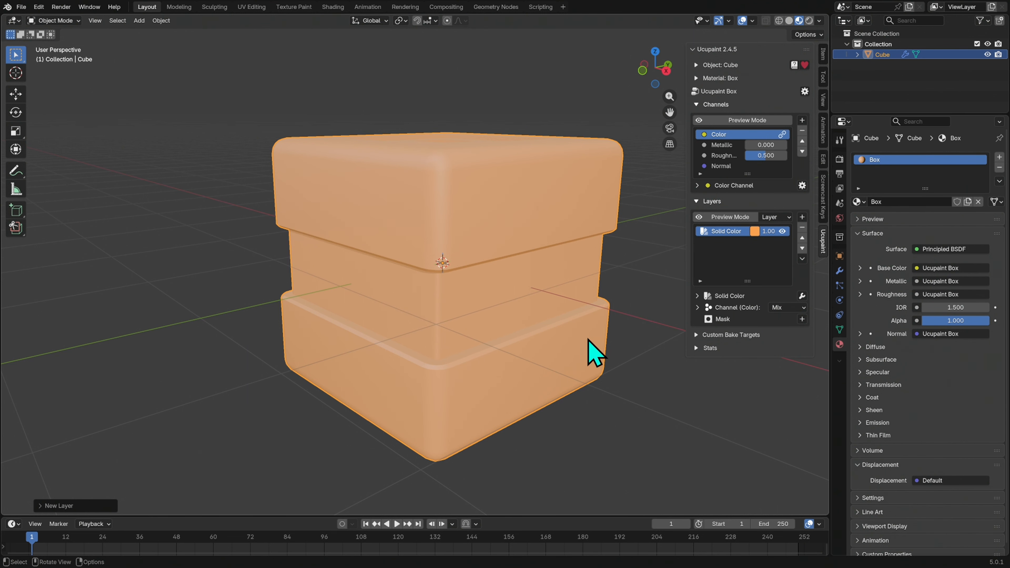
middle_click_drag(655, 360, 622, 384)
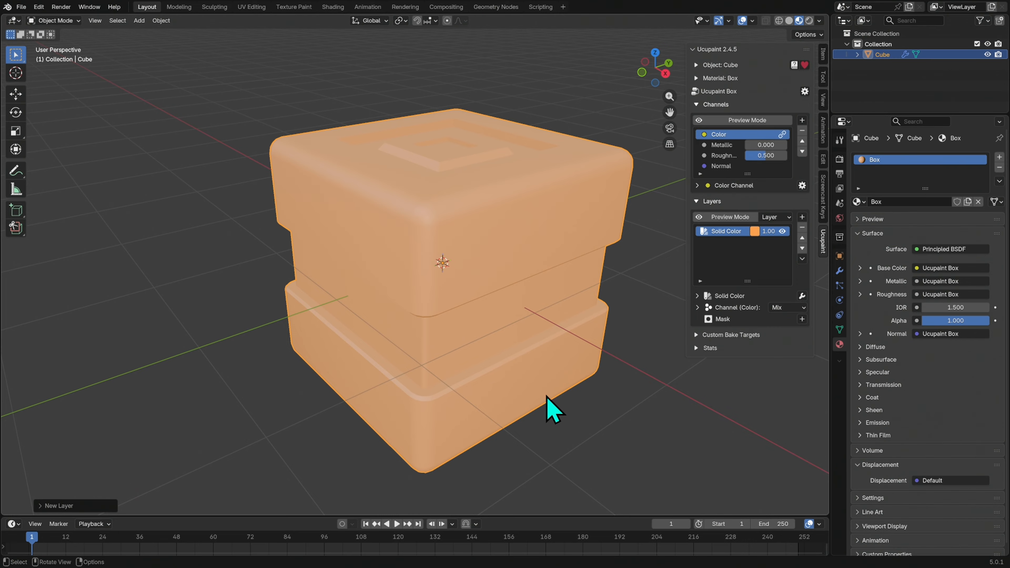
Add a dark brown solid color layer with a black image mask at 2048 resolution on the UVMap.
left_click(802, 217)
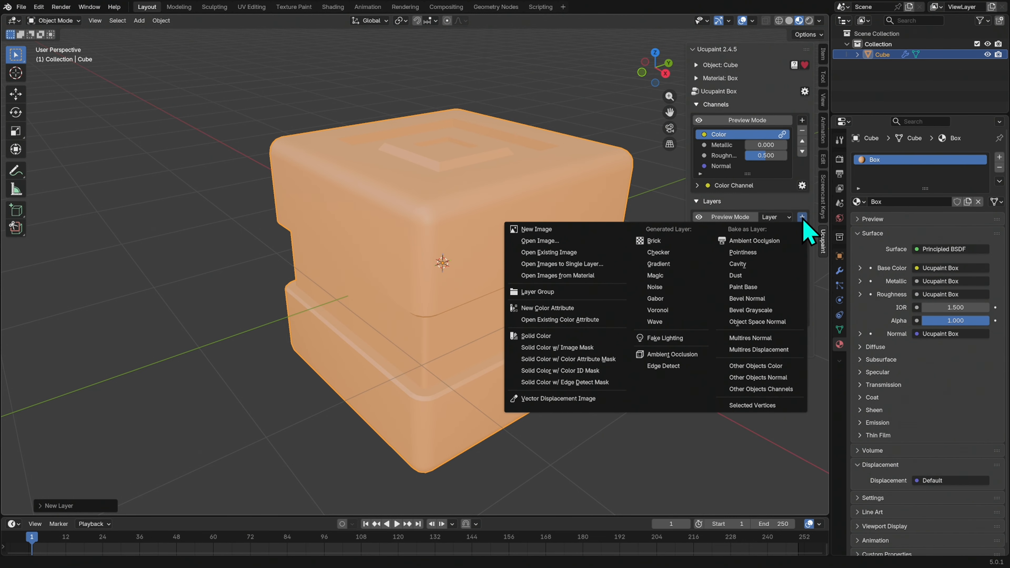
left_click(602, 349)
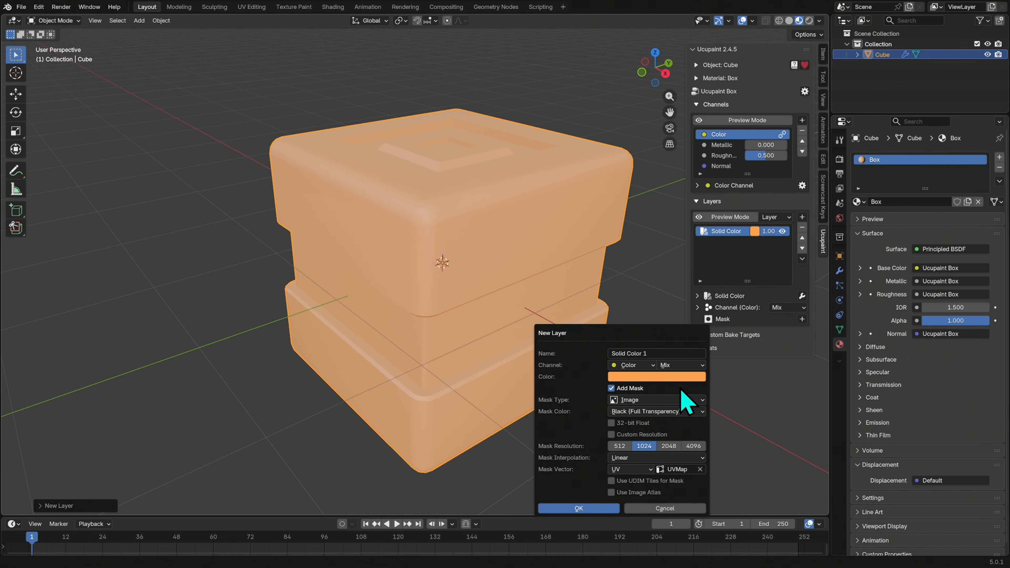
left_click(663, 378)
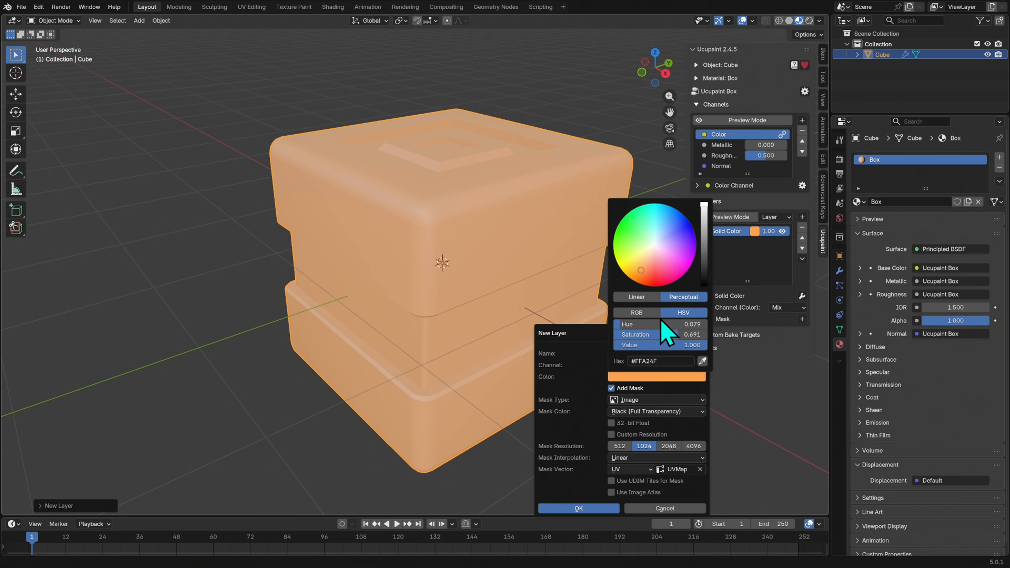
left_click_drag(643, 272, 647, 265)
left_click_drag(703, 214, 702, 253)
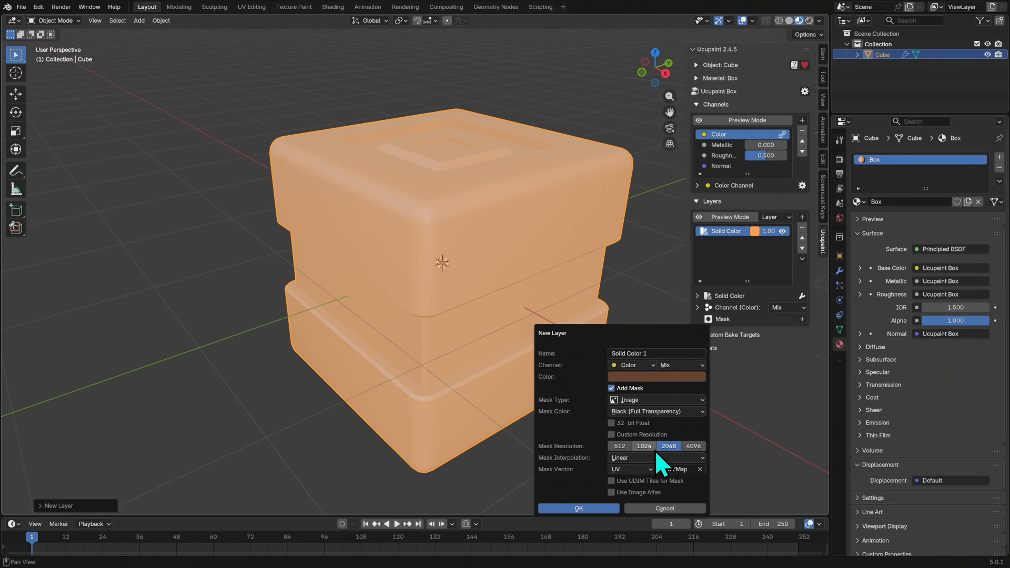
left_click(595, 509)
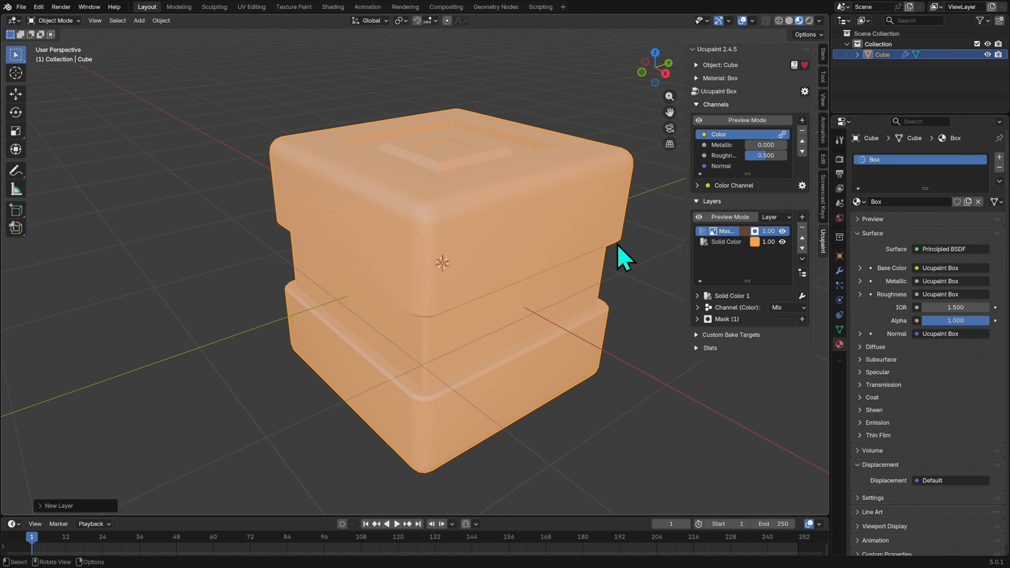
Preview the brown layer on its own, switch the layer preview type to Alpha to inspect the mask, and turn the preview off.
middle_click_drag(595, 412, 592, 387)
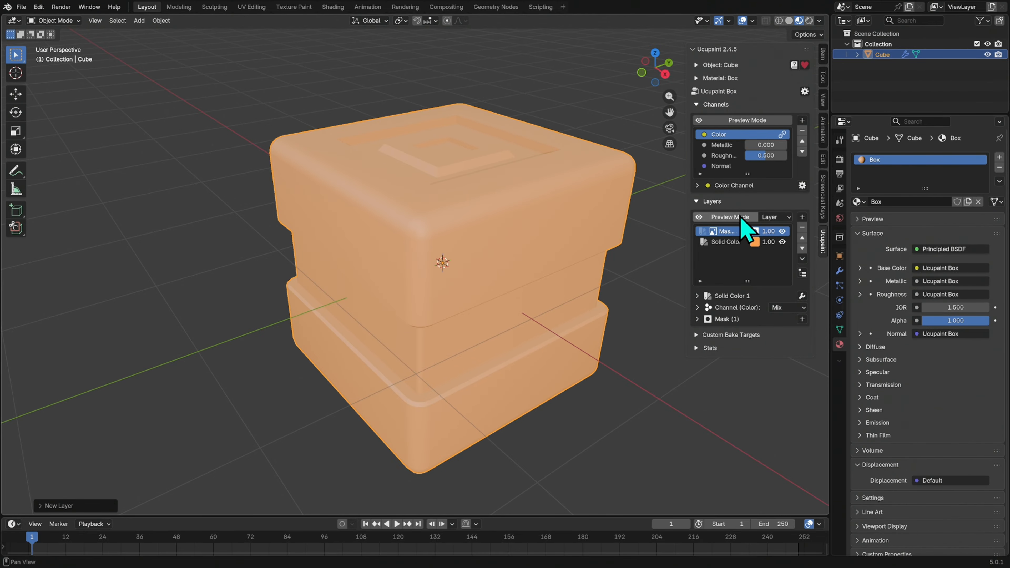
left_click(730, 217)
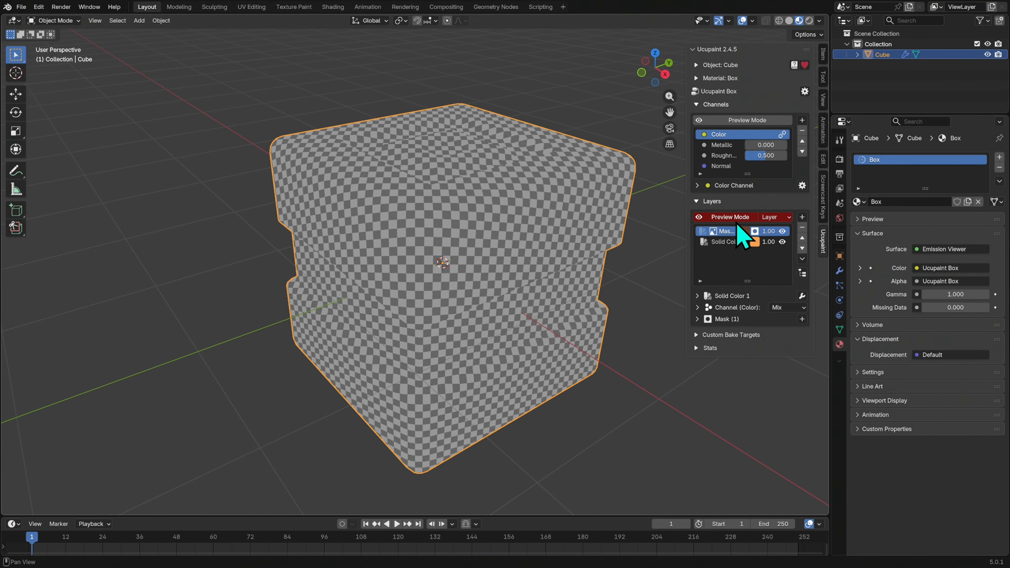
middle_click_drag(660, 364, 598, 289)
middle_click_drag(535, 340, 622, 345)
left_click(789, 217)
left_click(793, 255)
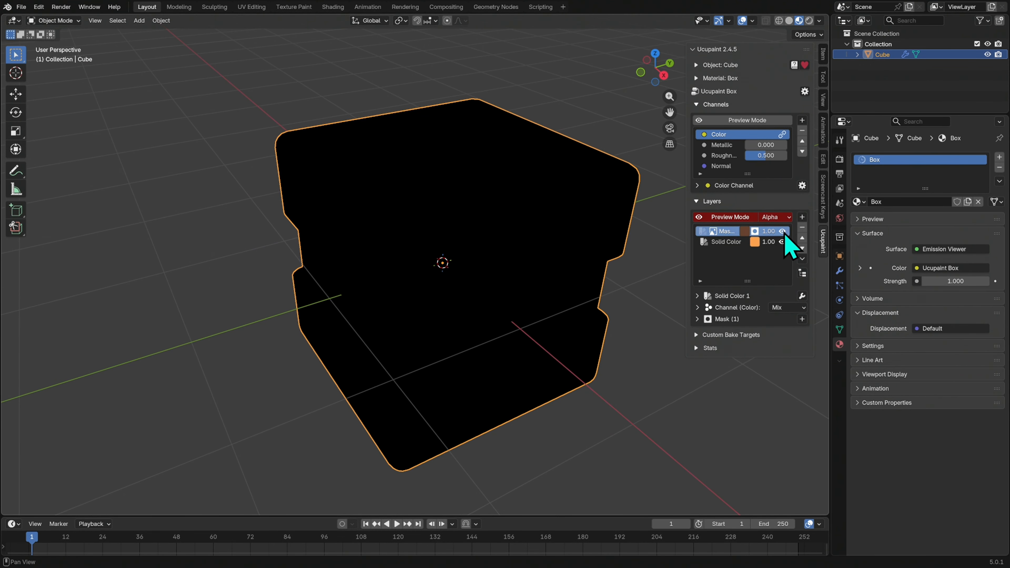
mouse_move(611, 369)
middle_mouse_down()
mouse_move(563, 372)
mouse_move(622, 374)
mouse_move(613, 350)
middle_mouse_up()
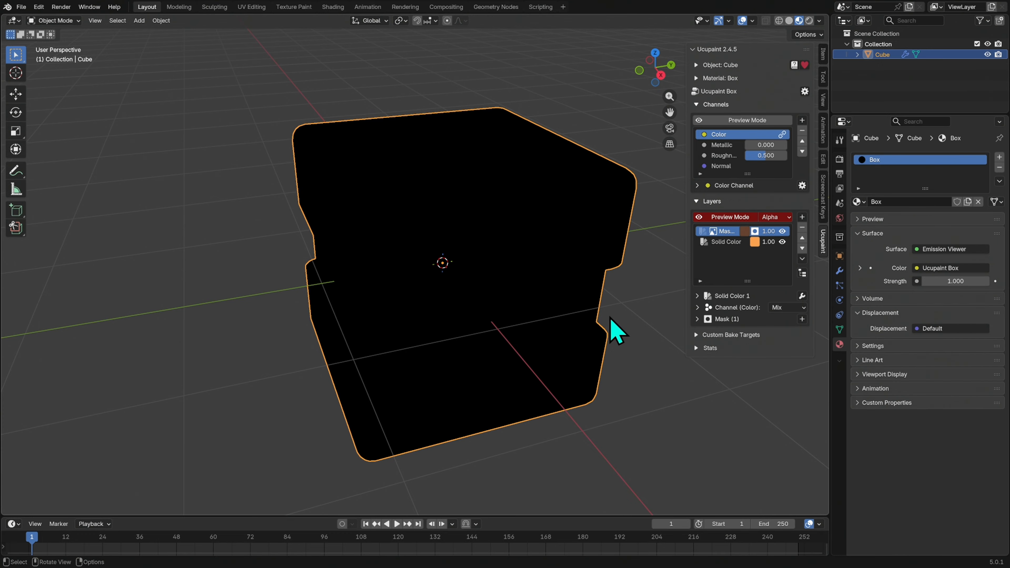
left_click(730, 219)
middle_click_drag(602, 397, 605, 380)
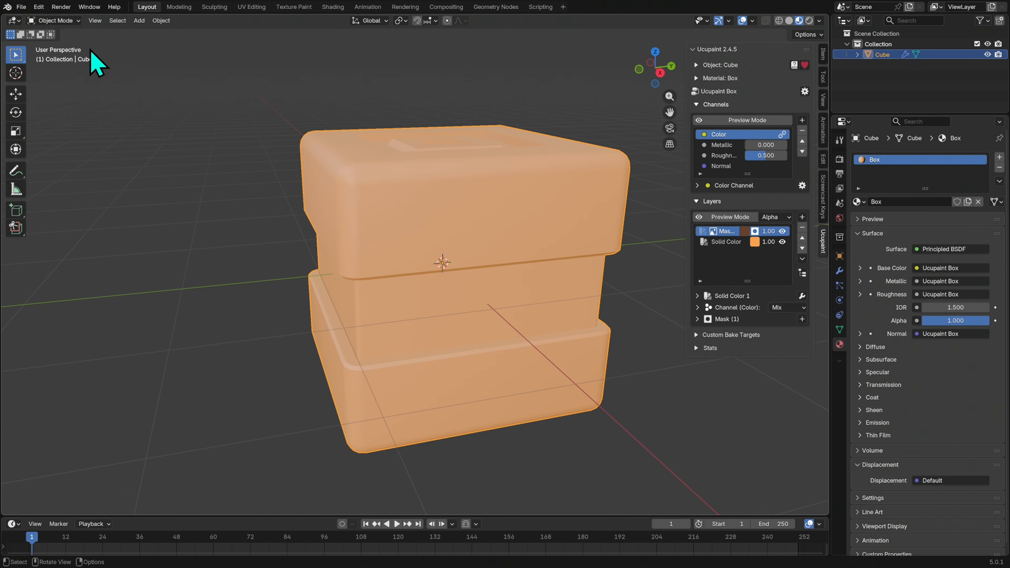
Switch the cube to Texture Paint mode and paint a white stroke on the brown layer's mask across the box's upper side face.
left_click(76, 21)
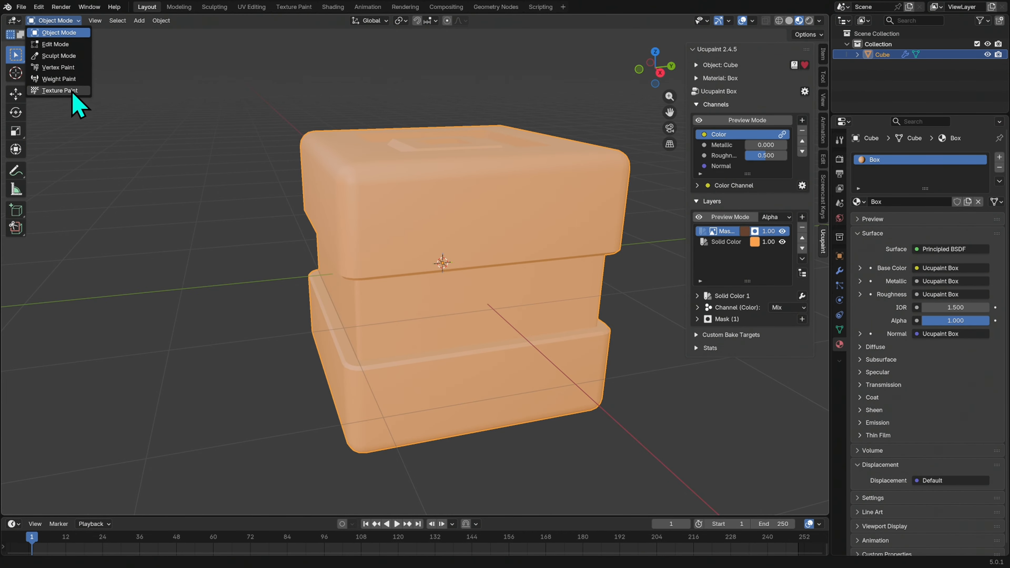
left_click(60, 90)
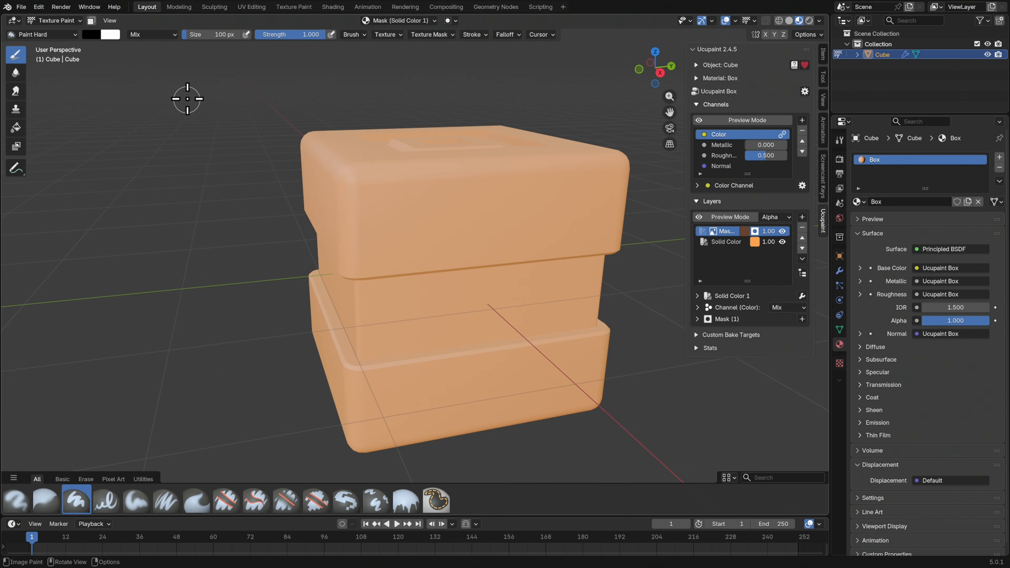
key("x")
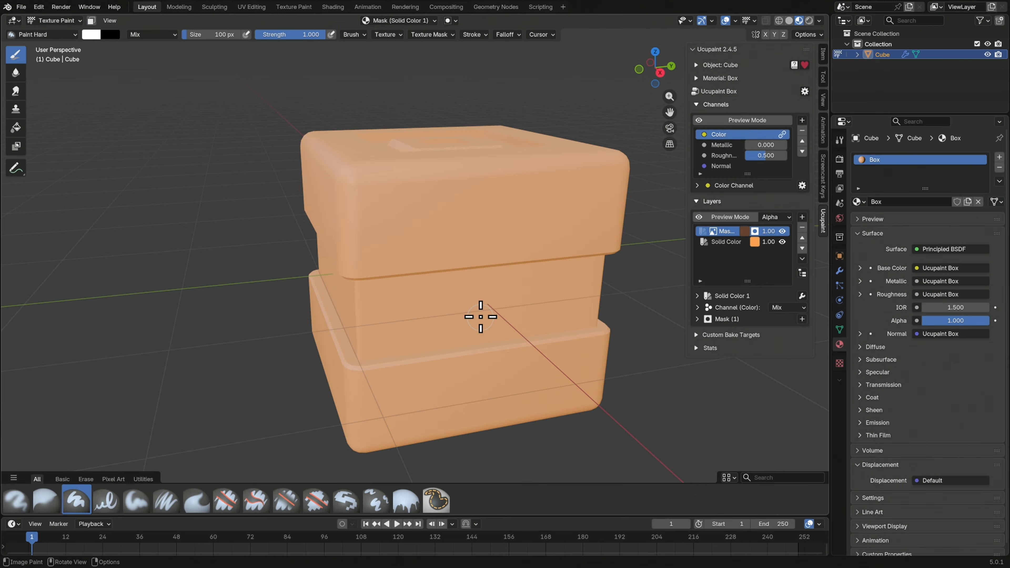
left_click_drag(428, 234, 537, 201)
middle_click_drag(574, 324, 604, 354)
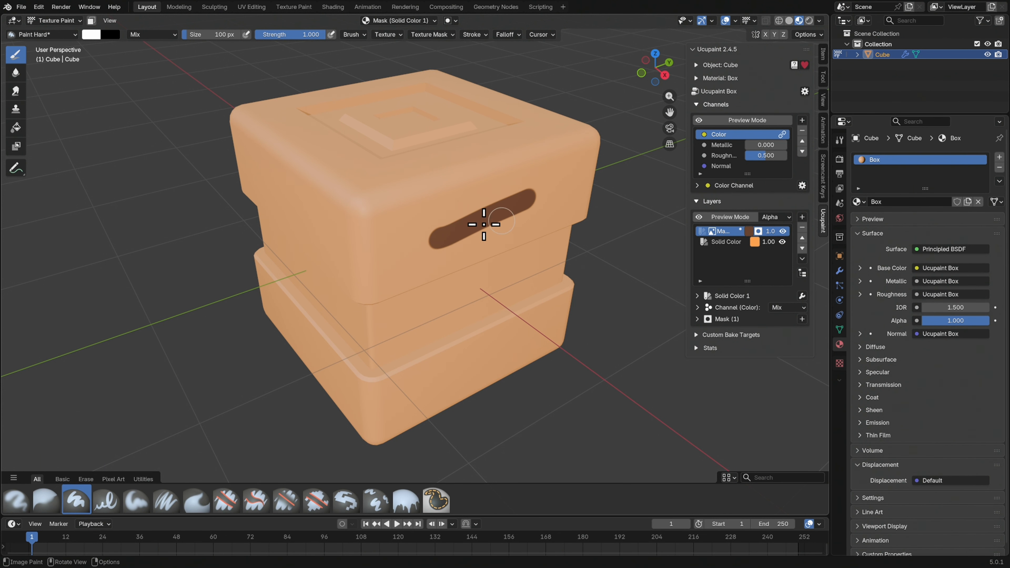
Inspect the painted stroke in the layer's Alpha preview from several angles, and return to the full material view.
middle_click_drag(549, 285, 651, 249)
left_click(731, 218)
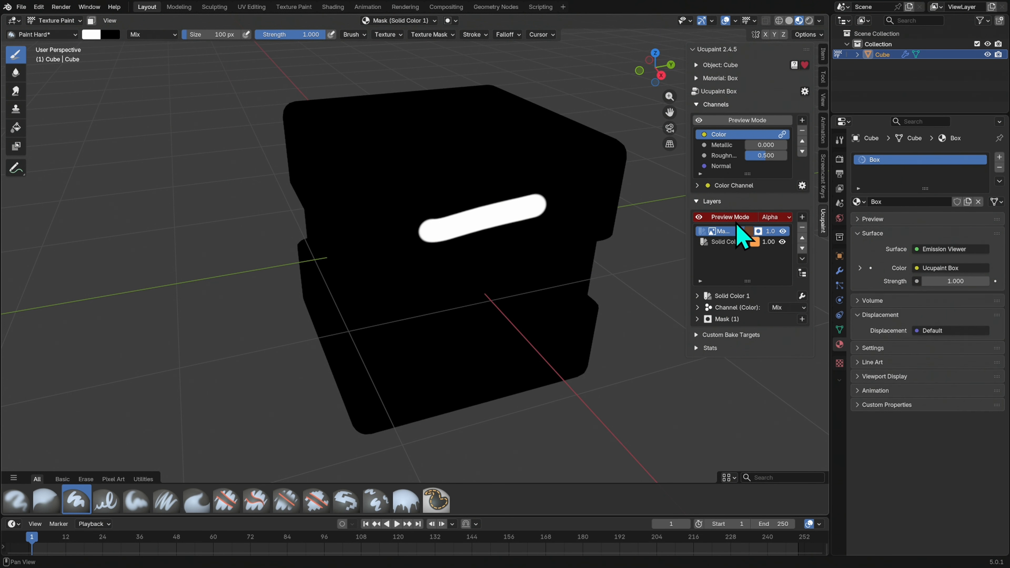
mouse_move(578, 258)
middle_mouse_down()
mouse_move(591, 309)
mouse_move(559, 222)
middle_mouse_up()
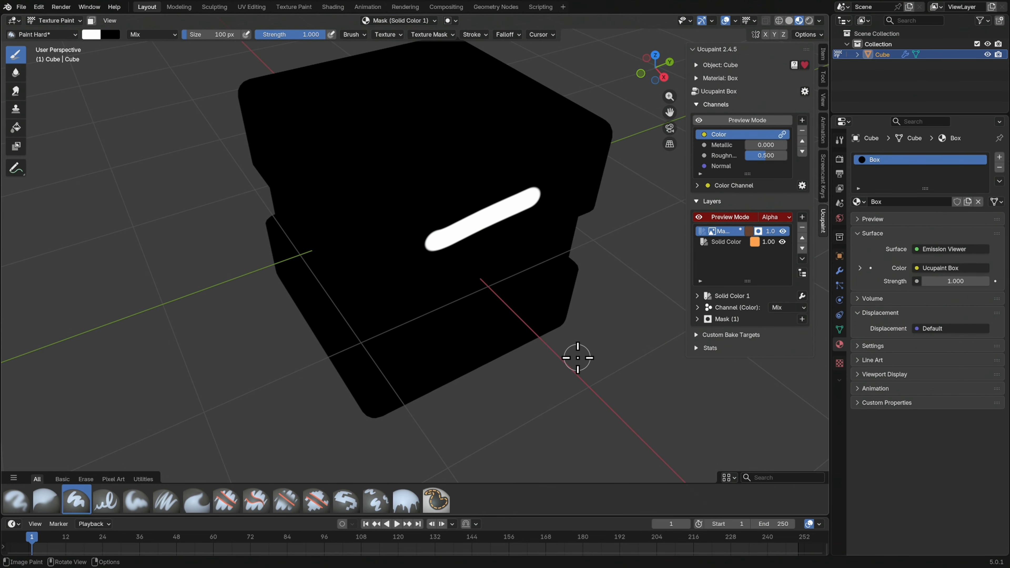
middle_click_drag(574, 353, 555, 338)
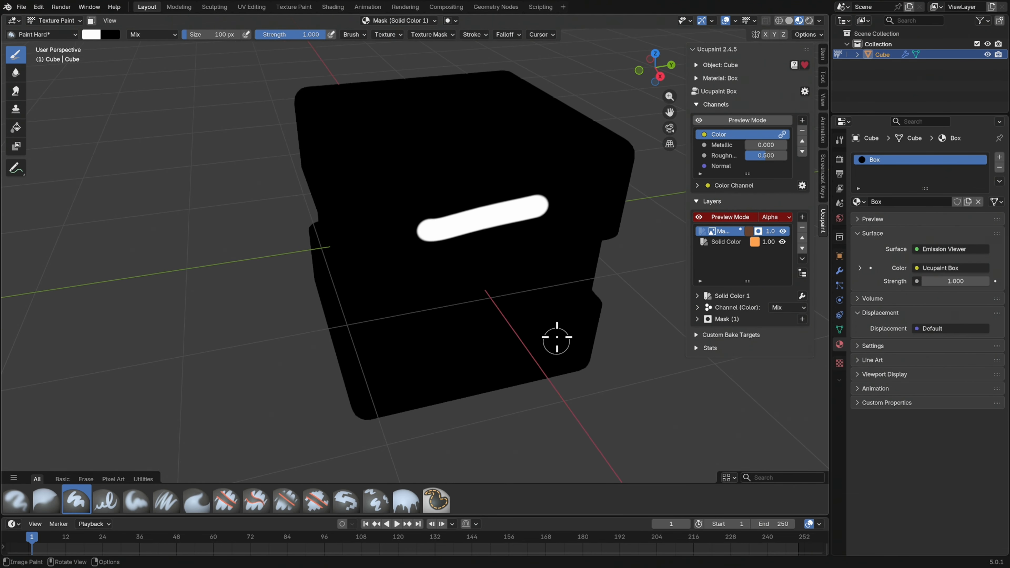
left_click(730, 217)
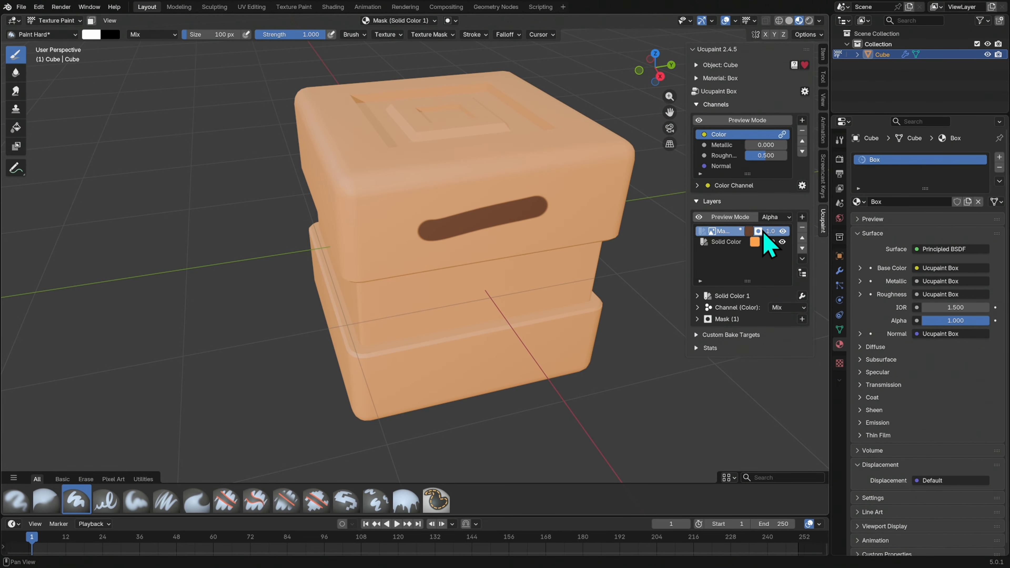
Undo the white stroke painted on the brown layer's mask across the box's upper side face.
mouse_move(582, 350)
middle_mouse_down()
mouse_move(591, 326)
mouse_move(604, 334)
mouse_move(585, 333)
middle_mouse_up()
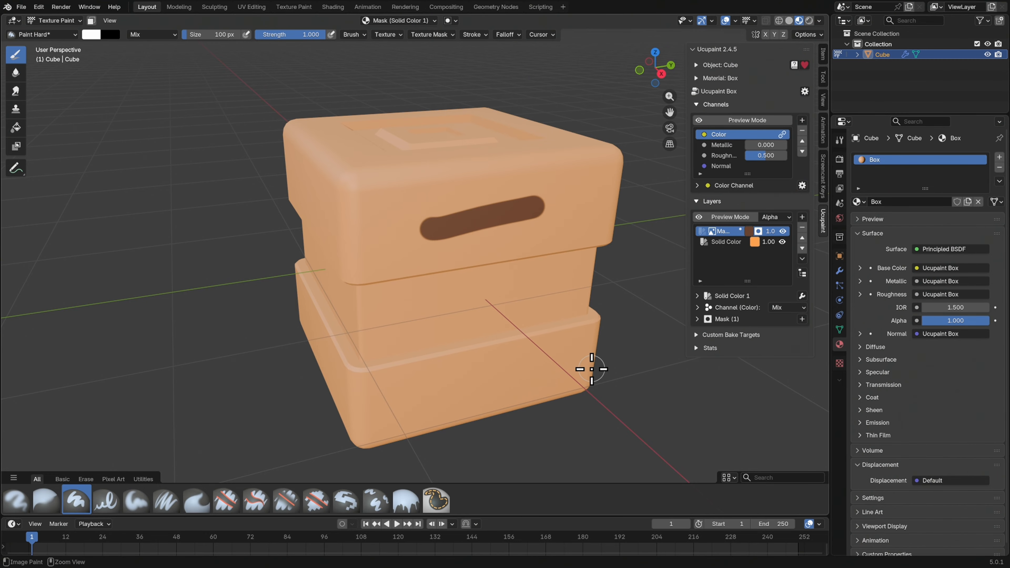
key("ctrl+z")
middle_click_drag(607, 389, 582, 356)
mouse_move(595, 389)
middle_mouse_down()
mouse_move(602, 356)
mouse_move(579, 395)
mouse_move(548, 402)
mouse_move(604, 377)
middle_mouse_up()
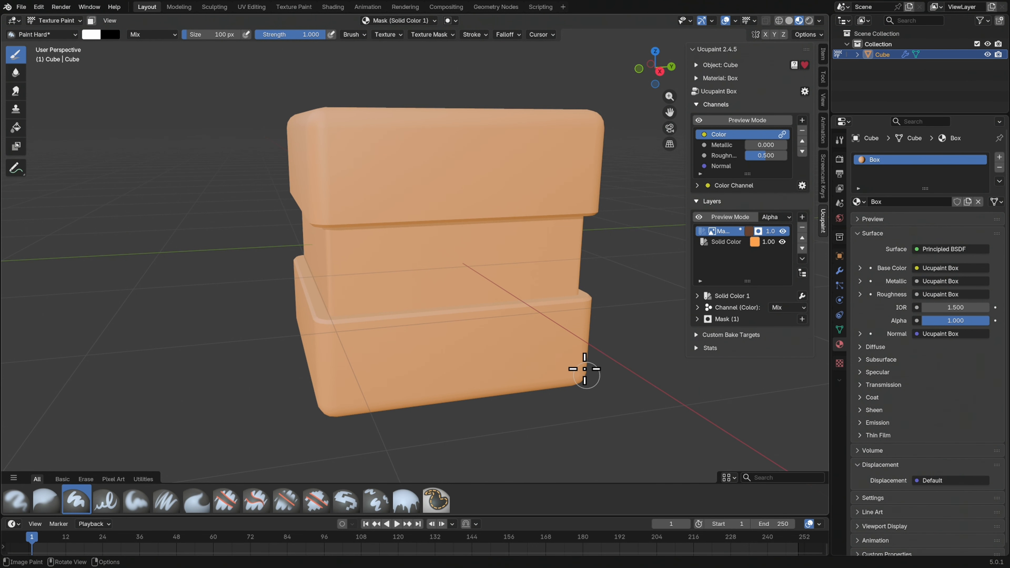
Switch to the Paint Soft brush and undo a test stroke made with it across the box's side.
left_click(138, 506)
left_click_drag(384, 307, 491, 285)
key("ctrl+z")
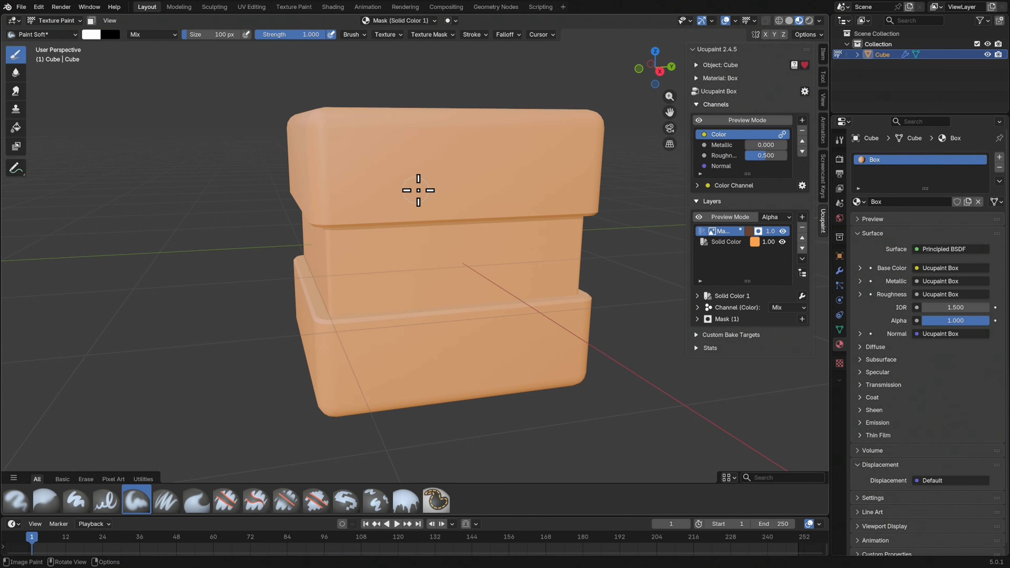
Create a new texture for the brush's texture mask and show its texture properties.
mouse_move(492, 235)
middle_mouse_down()
mouse_move(509, 269)
mouse_move(384, 228)
middle_mouse_up()
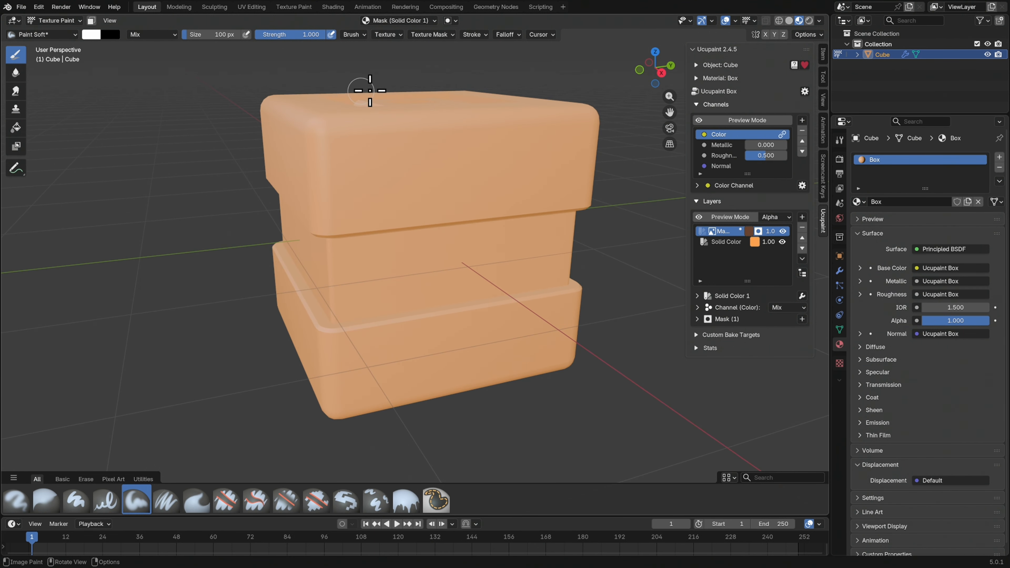
middle_click_drag(499, 311, 484, 325)
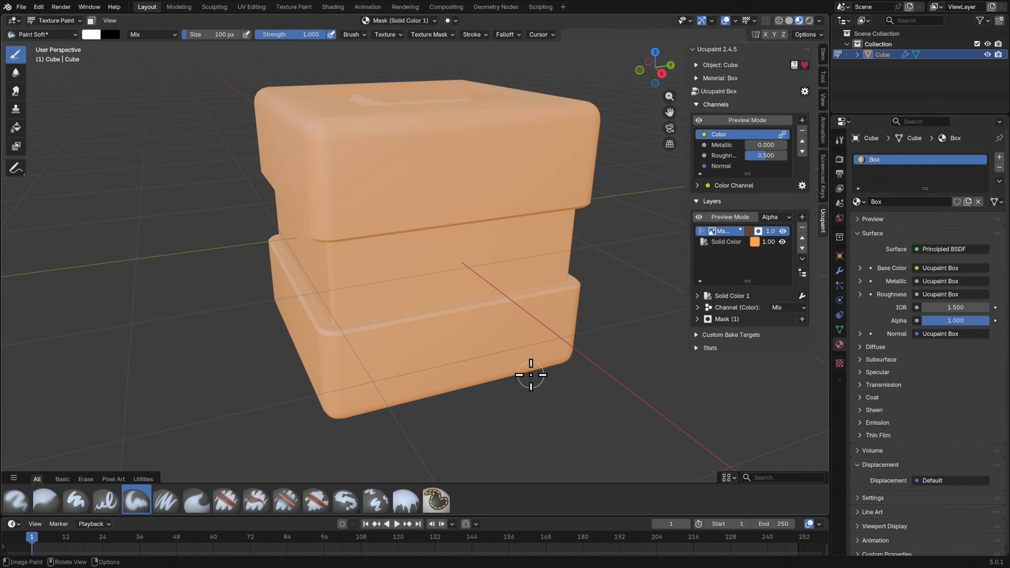
middle_click_drag(529, 369, 535, 366)
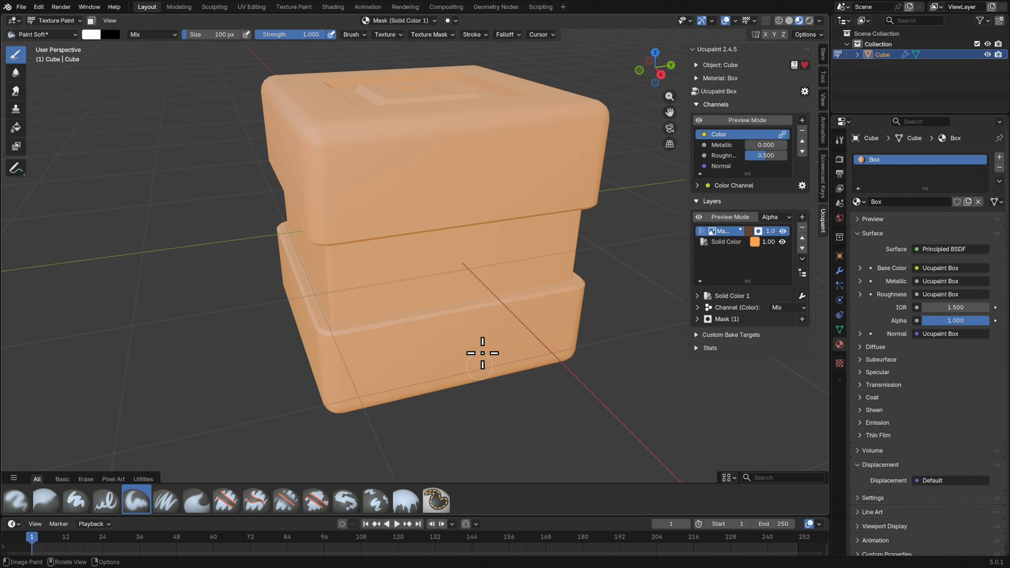
left_click(452, 35)
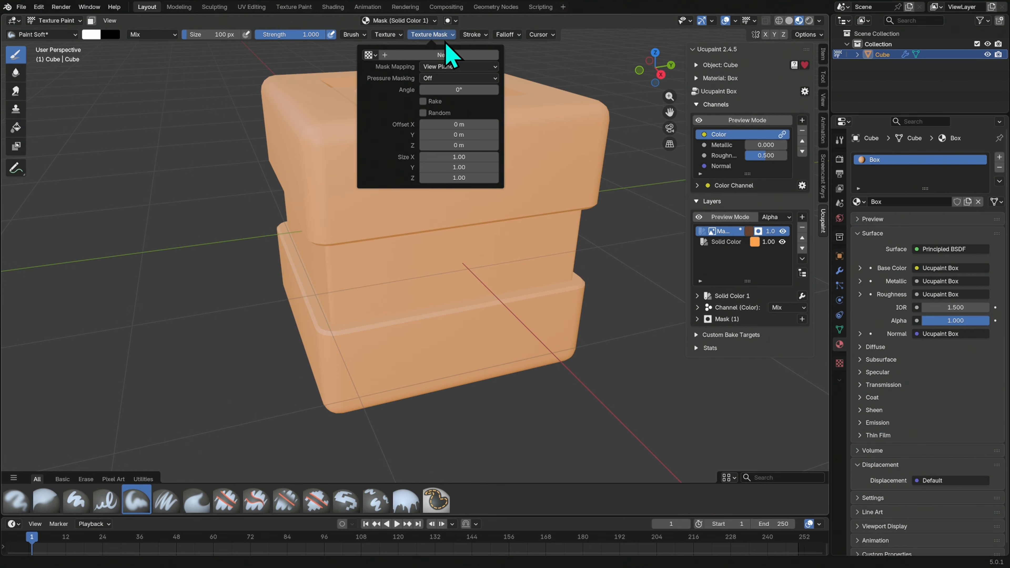
left_click(454, 54)
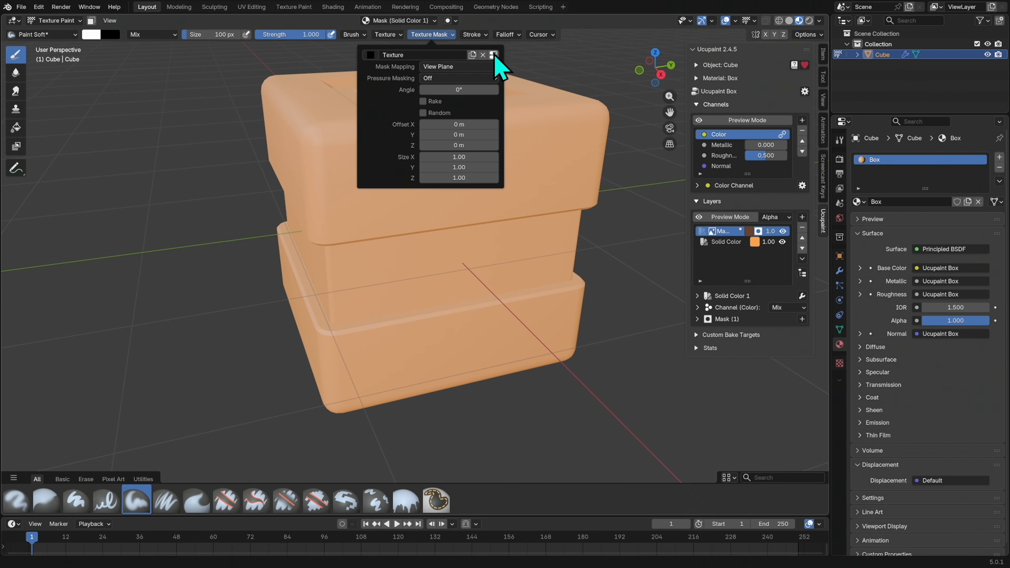
left_click(493, 55)
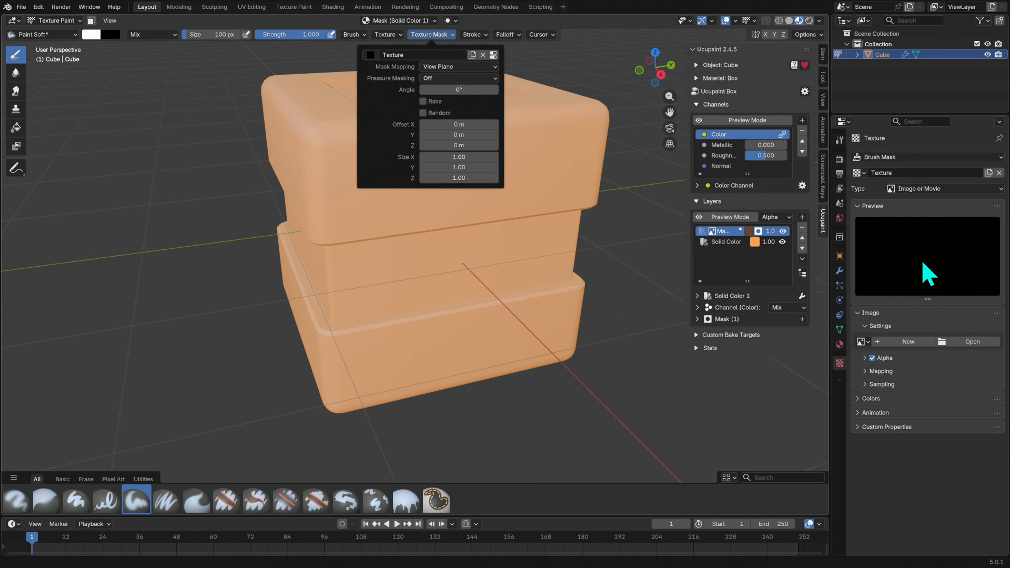
Load SC_GrungeBrush_01.png from the BlenderBrushes_Vol1 folder as the brush mask texture's image.
left_click(974, 343)
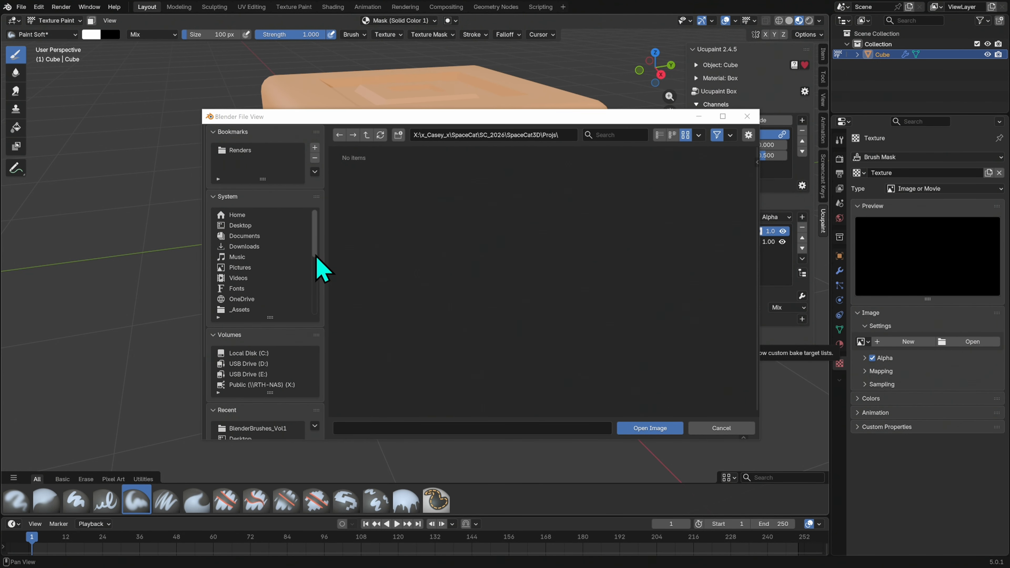
left_click_drag(315, 246, 312, 296)
left_click(296, 278)
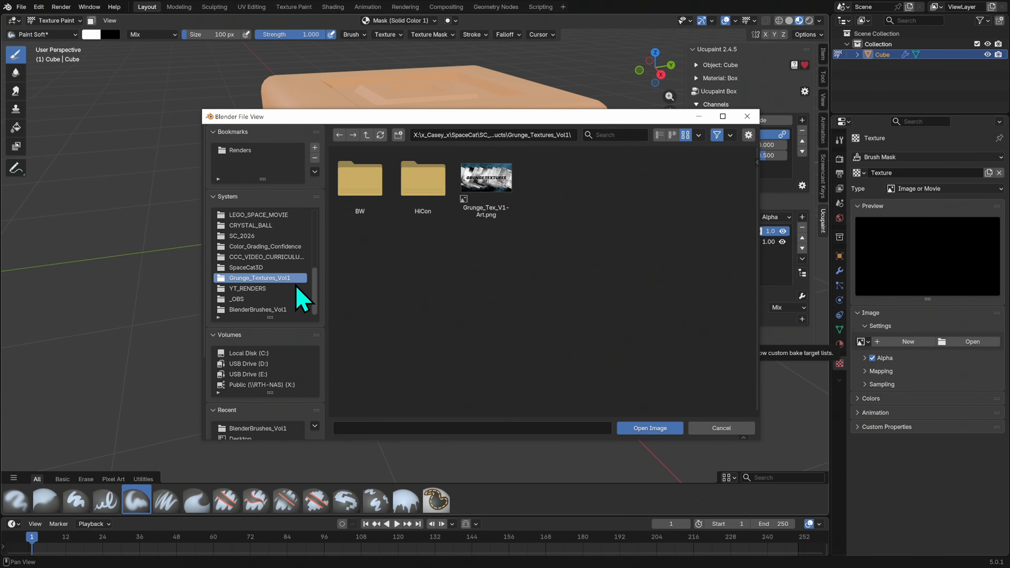
left_click(366, 135)
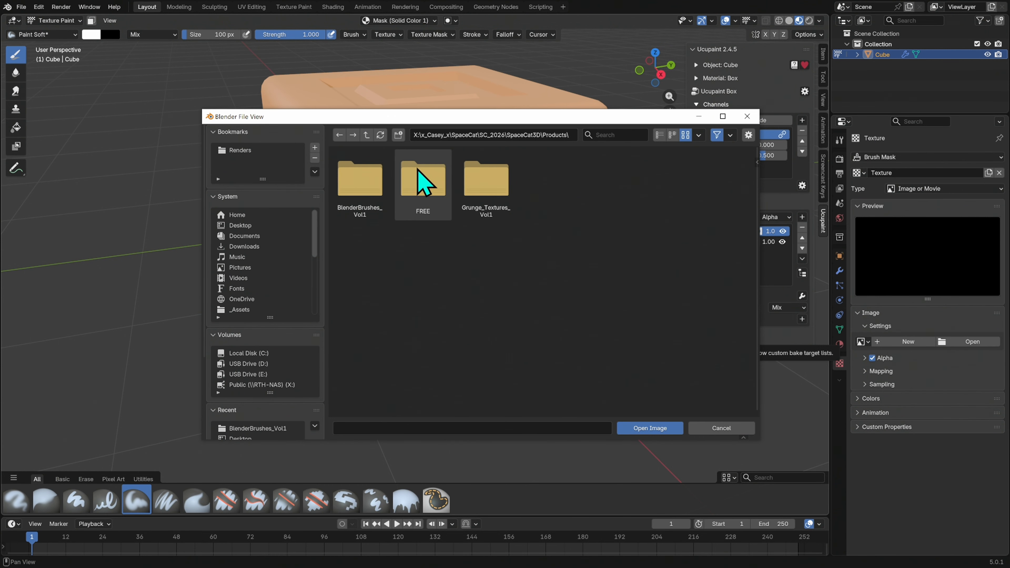
double_click(370, 183)
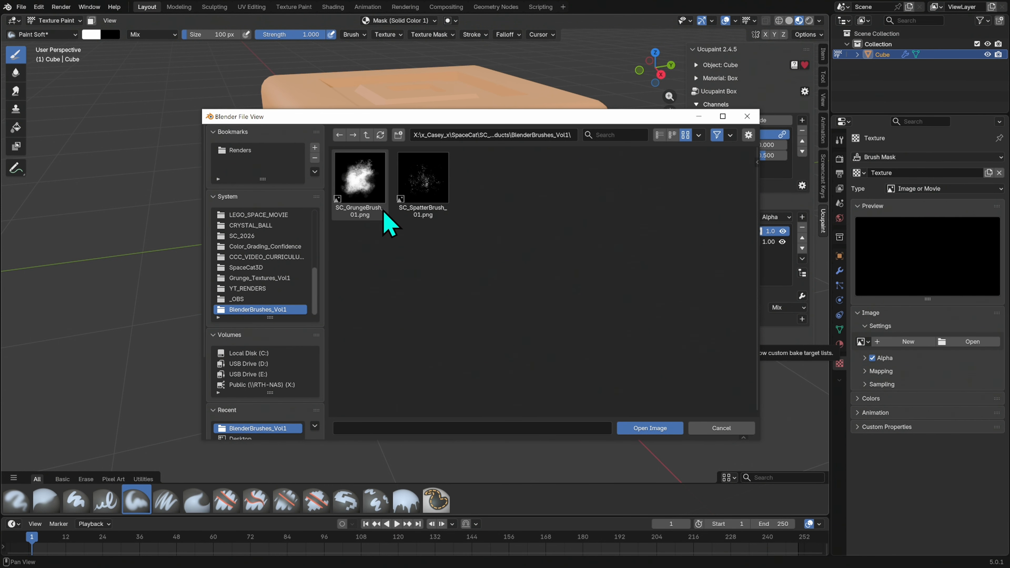
left_click(366, 217)
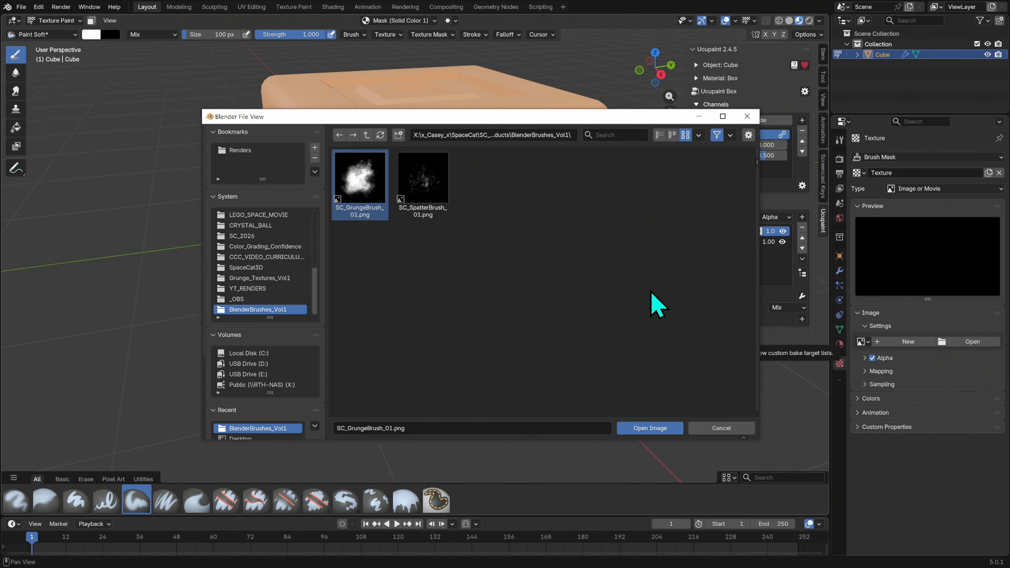
left_click(661, 430)
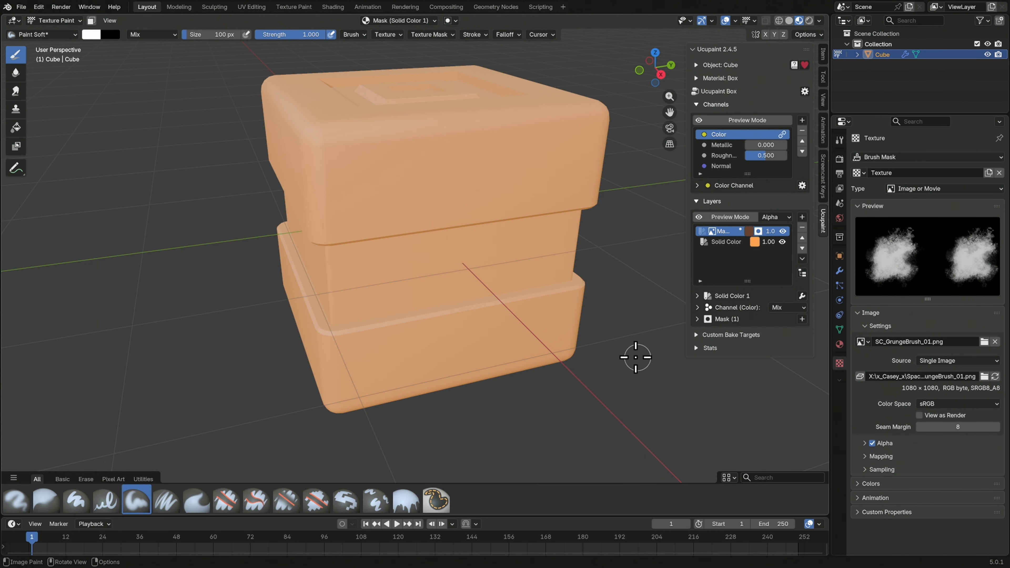
Set the brush's mask mapping to Random and enable both Rake and Random for its angle.
middle_click_drag(636, 365, 613, 361)
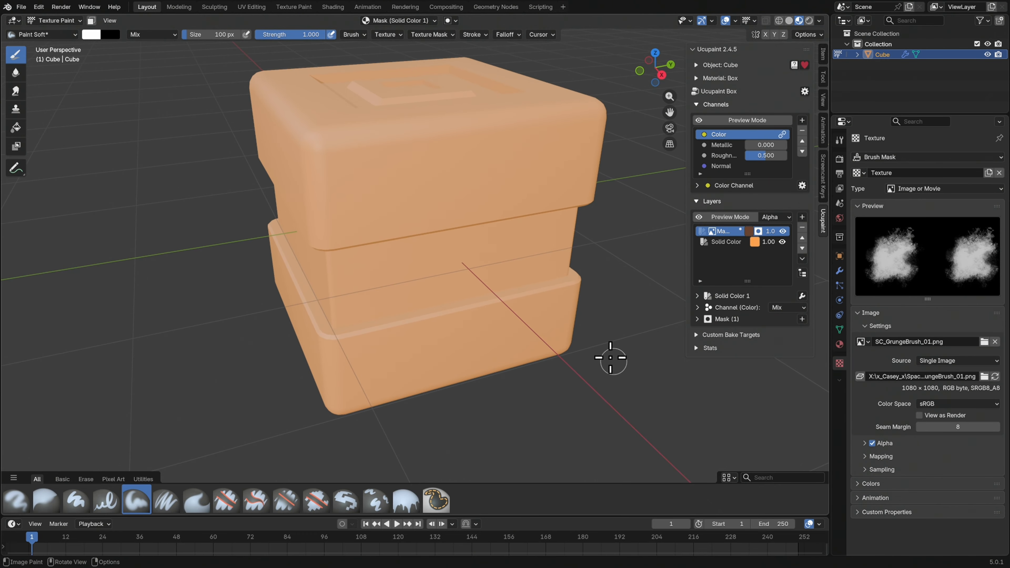
middle_click_drag(609, 297, 604, 300, "shift")
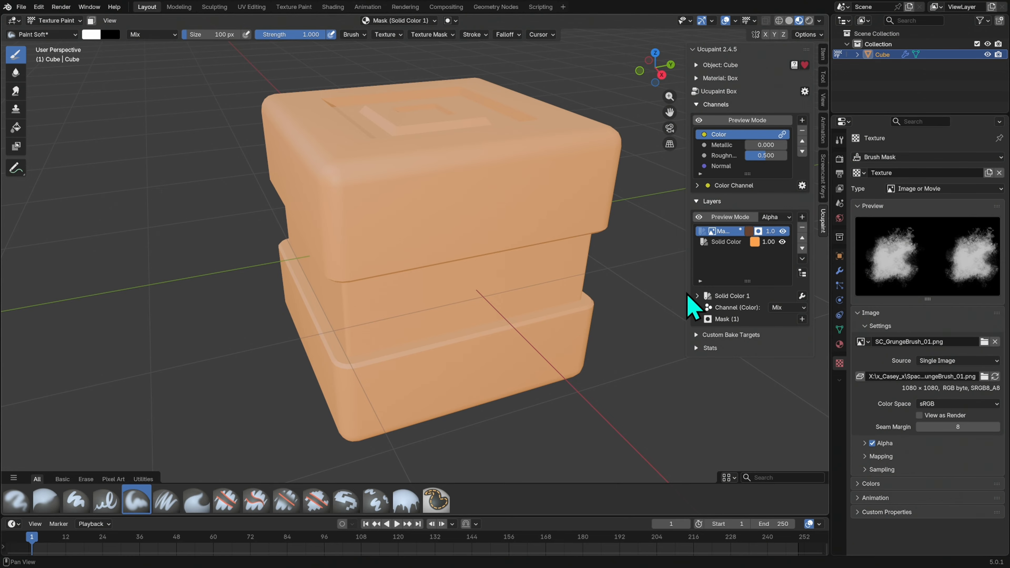
left_click(451, 35)
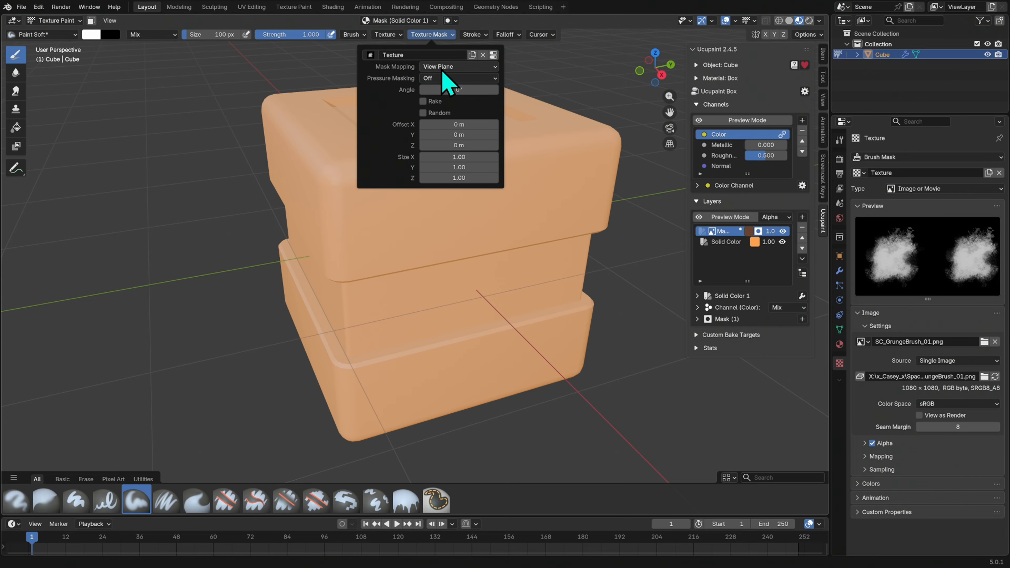
left_click(479, 70)
left_click(474, 102)
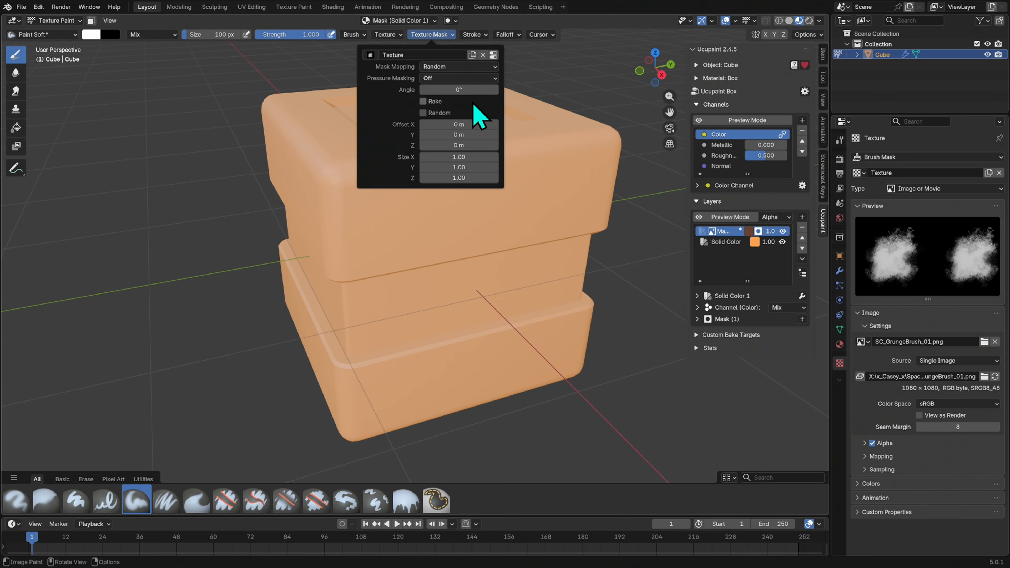
left_click(424, 102)
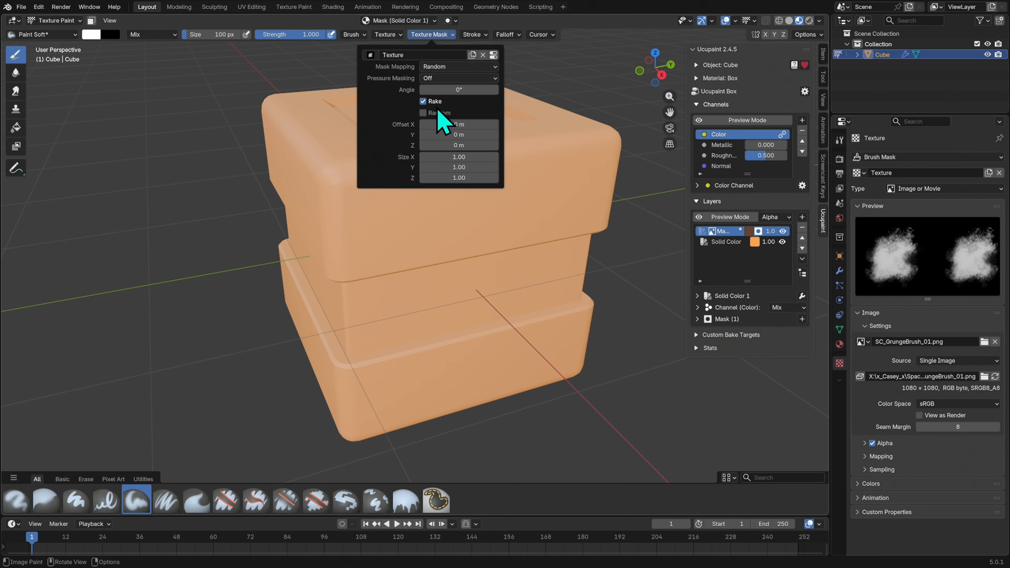
left_click(424, 113)
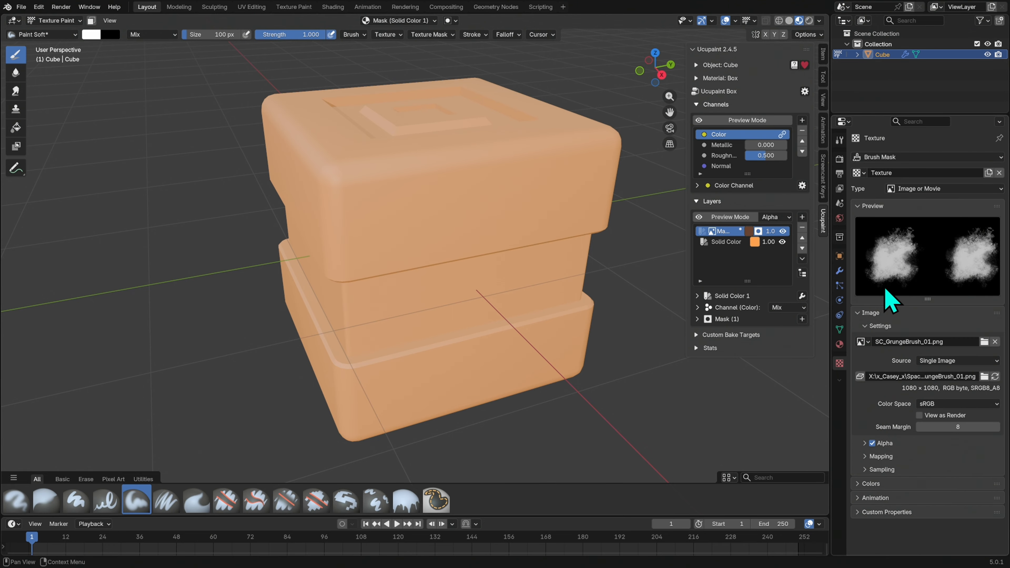
Try the grunge-masked brush with several strokes over the lower and middle parts of the box's side.
mouse_move(604, 375)
middle_mouse_down()
mouse_move(603, 345)
mouse_move(591, 337)
mouse_move(465, 361)
middle_mouse_up()
mouse_move(465, 381)
left_mouse_down()
mouse_move(518, 365)
mouse_move(559, 395)
mouse_move(406, 401)
mouse_move(477, 359)
mouse_move(566, 395)
mouse_move(535, 327)
mouse_move(442, 326)
mouse_move(480, 264)
mouse_move(532, 368)
mouse_move(513, 396)
left_mouse_up()
mouse_move(513, 396)
middle_mouse_down()
mouse_move(616, 400)
mouse_move(581, 404)
mouse_move(592, 397)
middle_mouse_up()
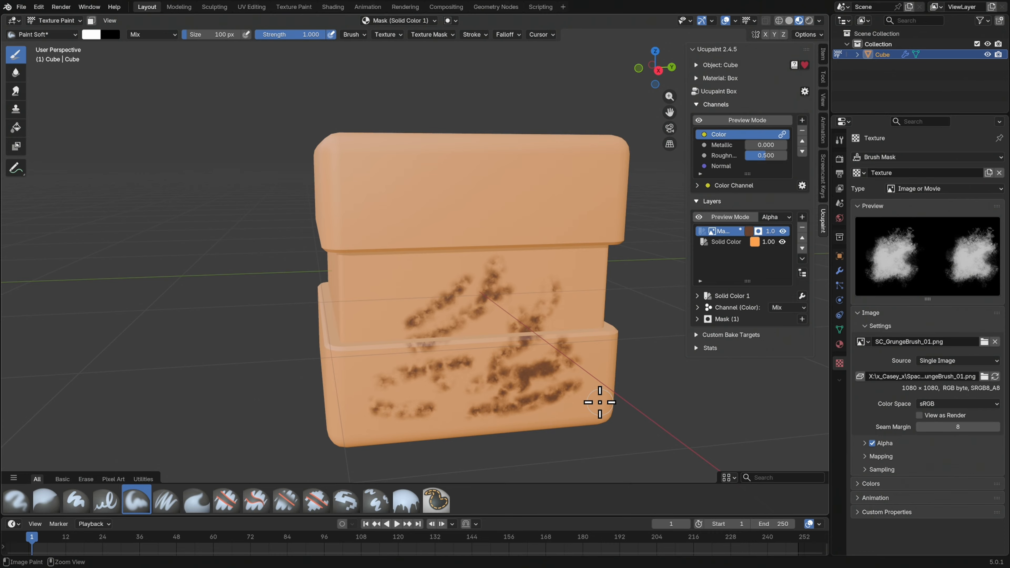
Undo all the small grunge test strokes on the box's side.
key("ctrl+z")
key("ctrl+z")
key("ctrl+z")
key("ctrl+z")
key("ctrl+z")
key("ctrl+z")
key("ctrl+z")
key("ctrl+z")
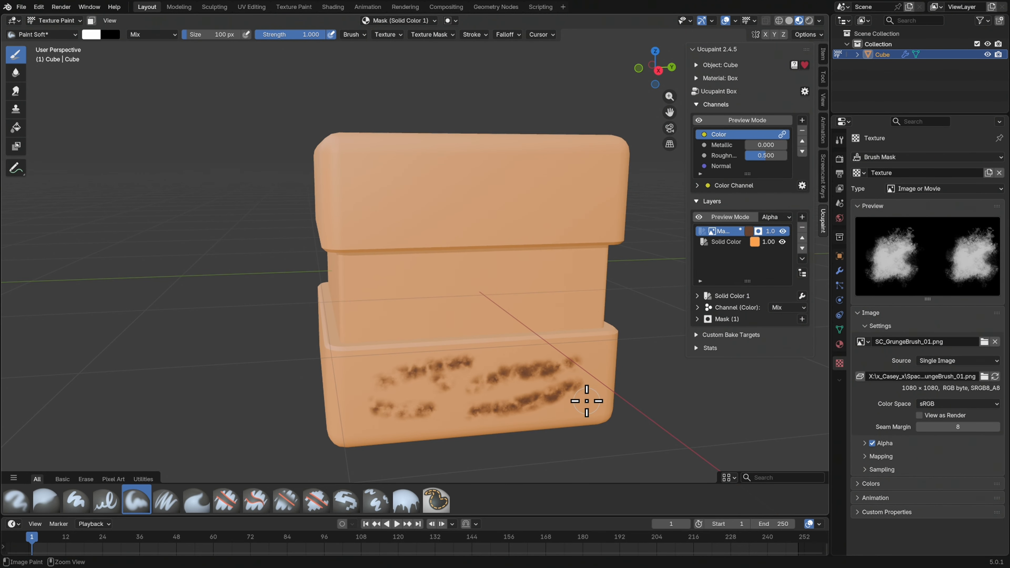
key("ctrl+z")
key("ctrl+z")
key("ctrl+z")
key("ctrl+z")
key("ctrl+z")
key("ctrl+z")
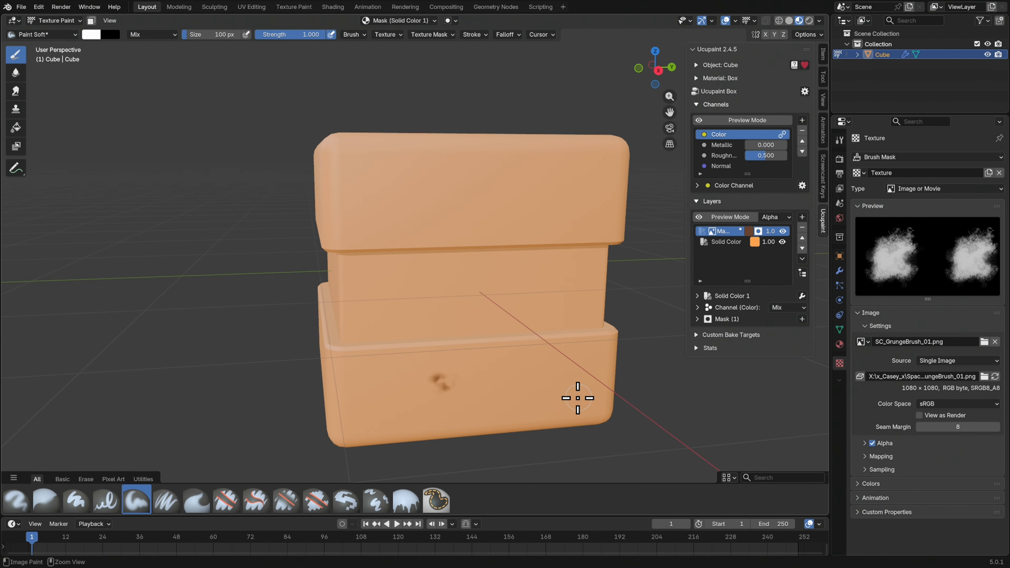
Set the brush size to 300 px and its strength to 0.3.
left_click(215, 35)
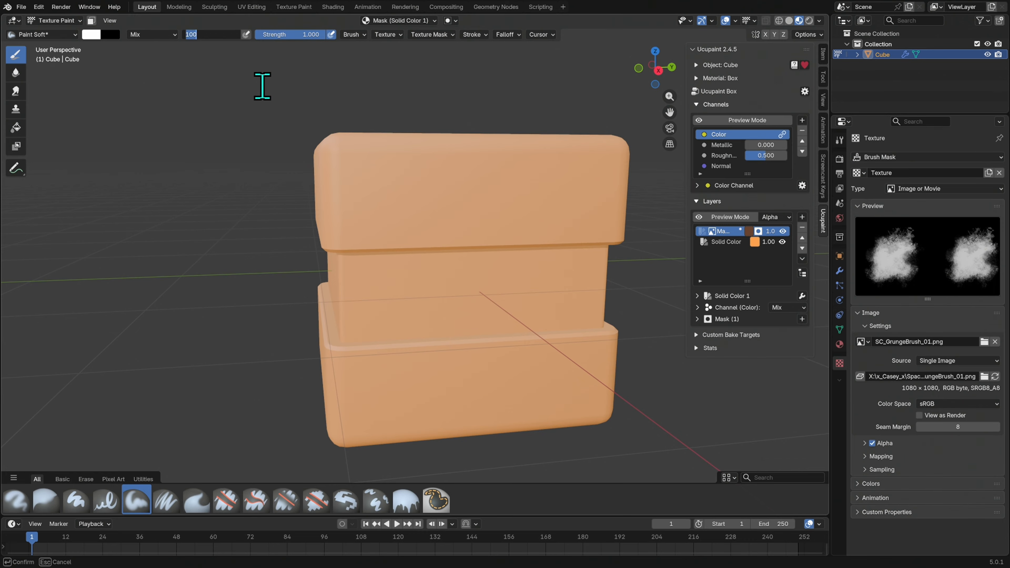
type("300")
key("Return")
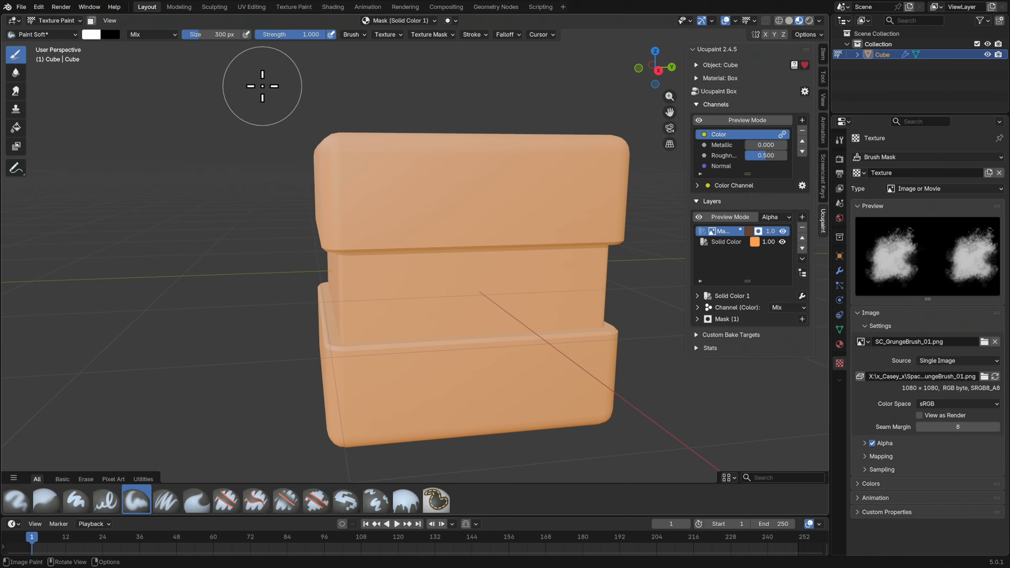
left_click(307, 35)
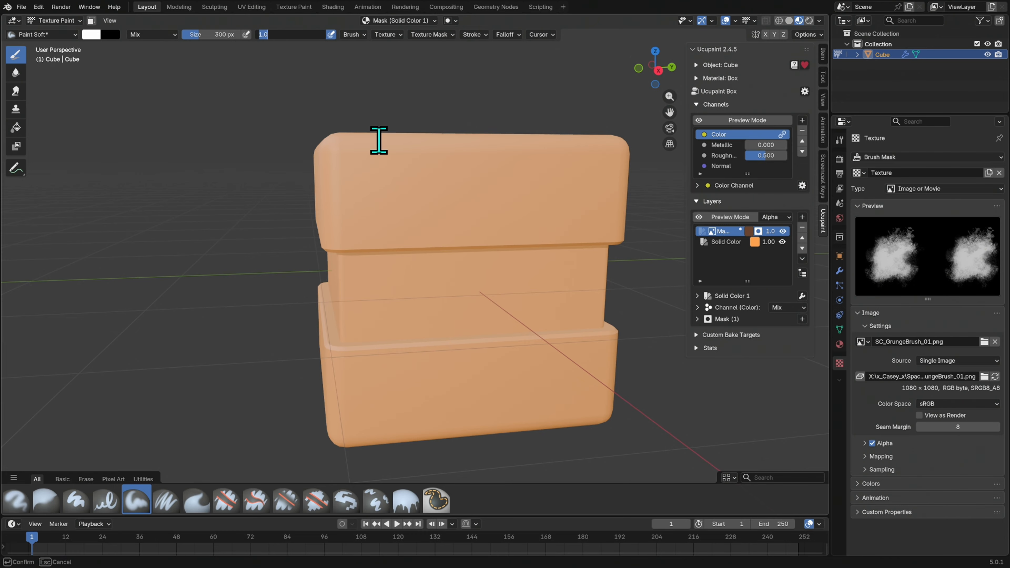
type(".3")
key("Return")
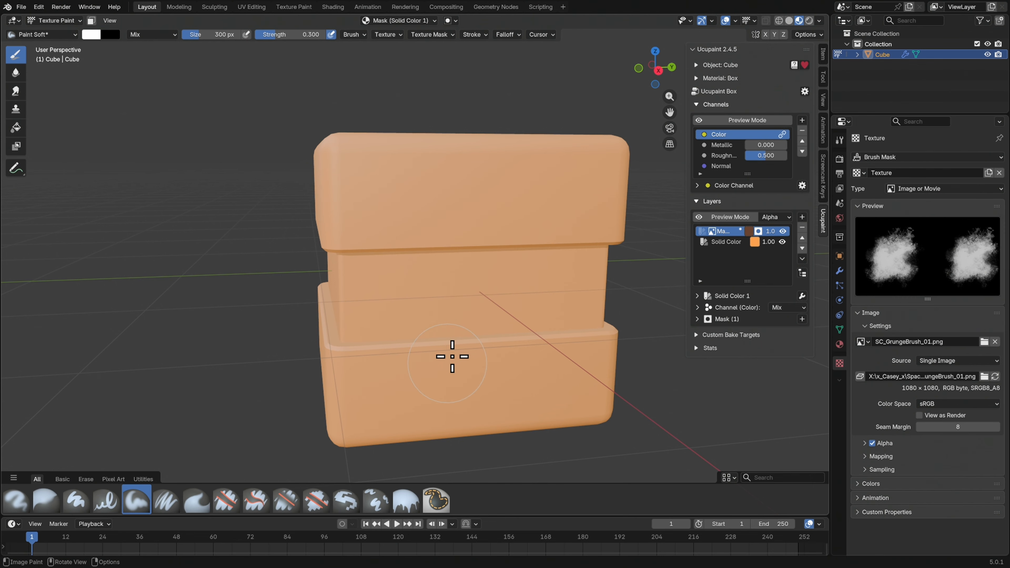
Try the larger, softer grunge brush across the side face of the box's base.
middle_click_drag(520, 390, 523, 384)
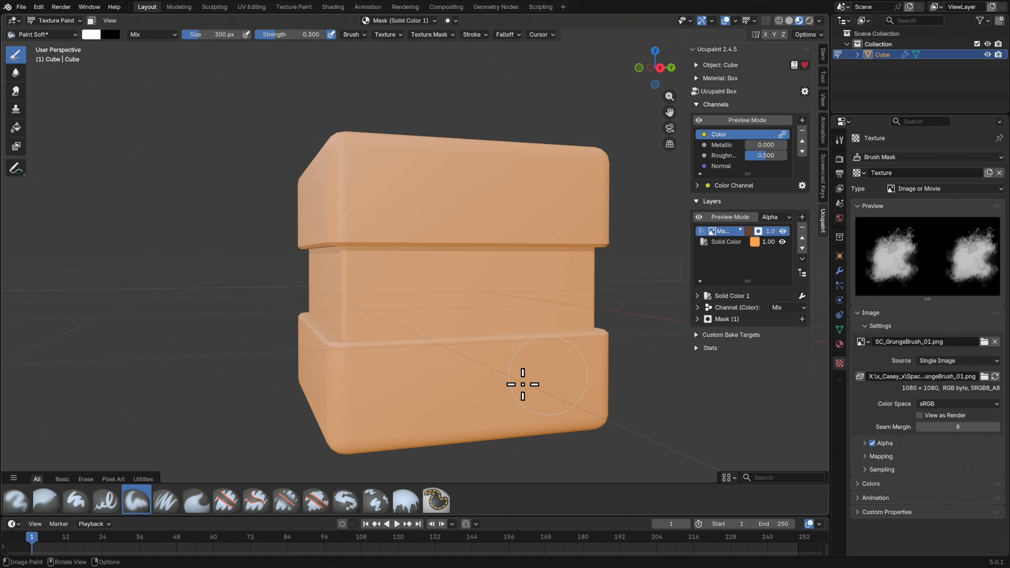
mouse_move(469, 392)
left_mouse_down()
mouse_move(529, 378)
mouse_move(438, 390)
mouse_move(383, 412)
mouse_move(409, 406)
mouse_move(360, 392)
mouse_move(365, 423)
mouse_move(546, 409)
left_mouse_up()
mouse_move(613, 424)
middle_mouse_down()
mouse_move(597, 400)
mouse_move(559, 401)
mouse_move(613, 406)
middle_mouse_up()
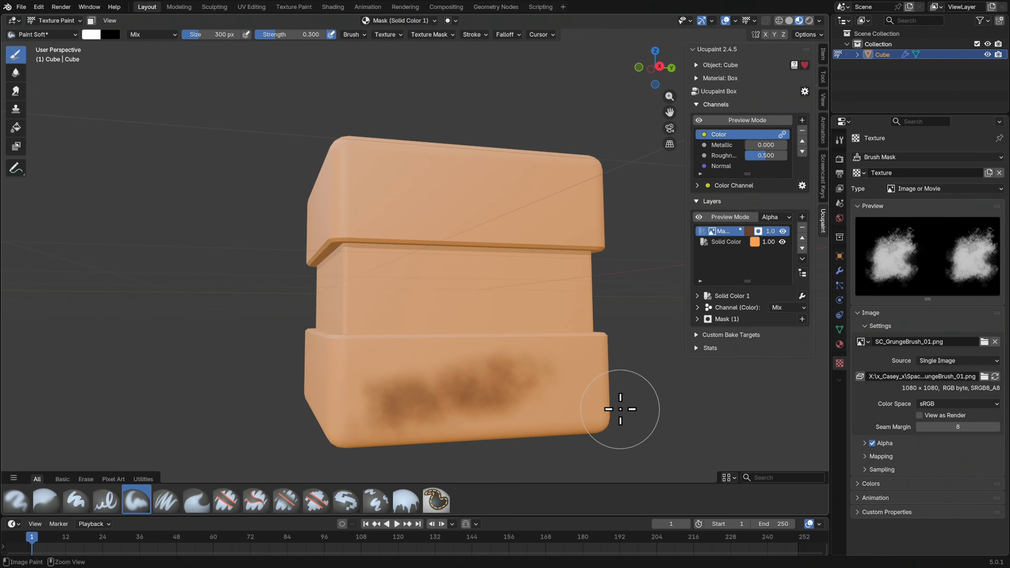
Undo the large soft grunge strokes on the side face of the box's base.
key("ctrl+z")
key("ctrl+z")
key("ctrl+z")
key("ctrl+z")
key("ctrl+z")
key("ctrl+z")
key("ctrl+z")
key("ctrl+z")
key("ctrl+z")
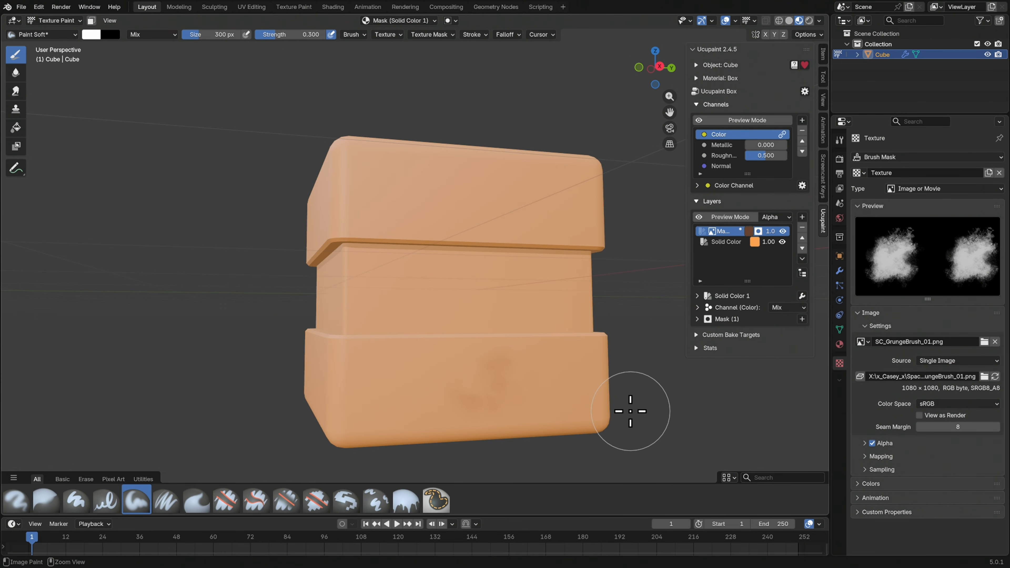
Paint grunge on the mask along the bottom edge of the box's side, fading upward over the base's side face.
mouse_move(633, 406)
middle_mouse_down()
mouse_move(642, 413)
mouse_move(632, 403)
mouse_move(638, 343)
mouse_move(626, 392)
mouse_move(595, 249)
middle_mouse_up()
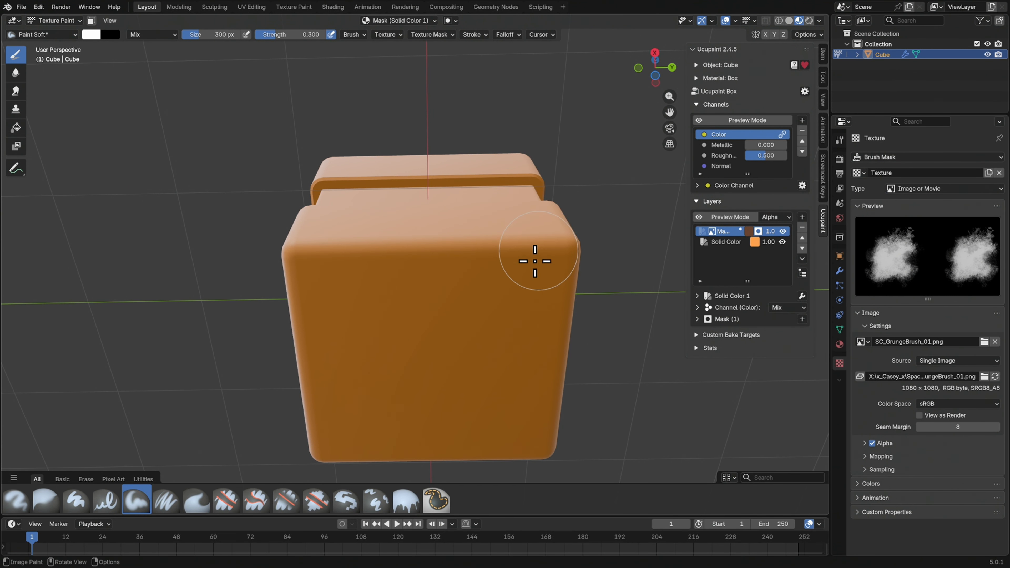
mouse_move(525, 253)
left_mouse_down()
mouse_move(512, 239)
mouse_move(467, 246)
mouse_move(505, 266)
mouse_move(467, 243)
mouse_move(483, 250)
mouse_move(401, 232)
mouse_move(371, 232)
mouse_move(334, 252)
mouse_move(323, 244)
mouse_move(349, 253)
mouse_move(390, 232)
mouse_move(421, 246)
left_mouse_up()
mouse_move(421, 246)
middle_mouse_down()
mouse_move(486, 278)
mouse_move(487, 306)
middle_mouse_up()
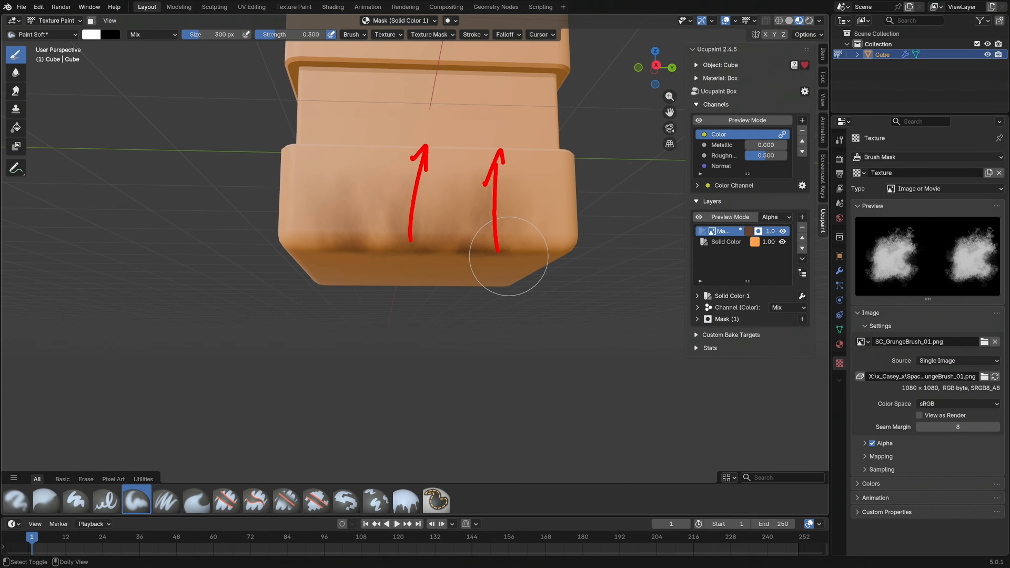
mouse_move(543, 280)
middle_mouse_down()
mouse_move(582, 318)
mouse_move(588, 302)
mouse_move(543, 270)
mouse_move(593, 269)
middle_mouse_up()
mouse_move(551, 230)
left_mouse_down()
mouse_move(559, 199)
mouse_move(568, 248)
mouse_move(551, 220)
mouse_move(495, 249)
mouse_move(444, 241)
left_mouse_up()
mouse_move(370, 228)
left_mouse_down()
mouse_move(320, 255)
mouse_move(374, 253)
left_mouse_up()
Extend the grunge to the base's bottom corner and build it up further on the same side face.
middle_click_drag(374, 253, 458, 255)
left_click_drag(307, 223, 294, 262)
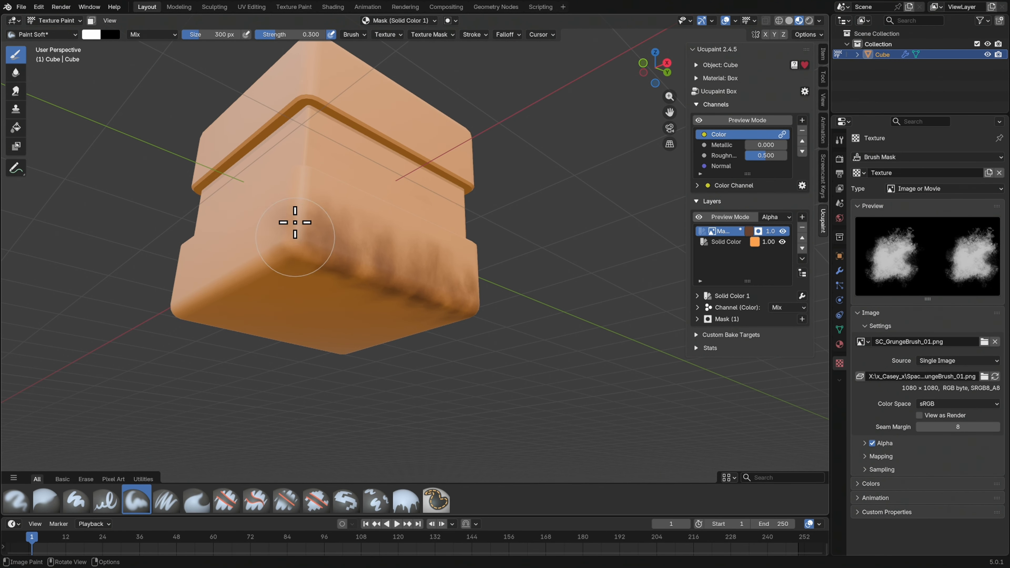
middle_click_drag(310, 198, 401, 282)
left_click_drag(436, 239, 450, 230)
middle_click_drag(537, 260, 498, 257)
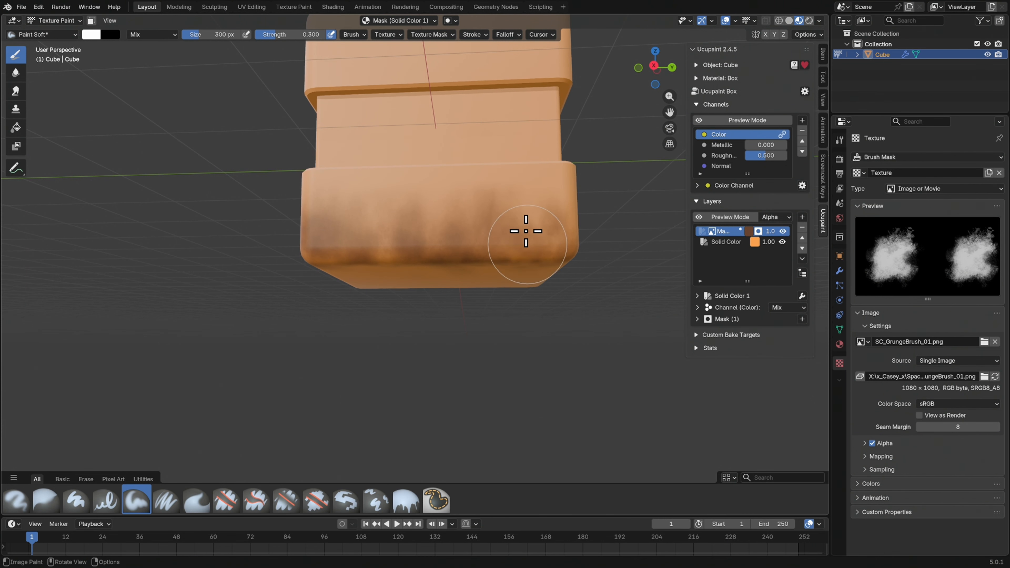
Extend the grunge on the mask across the lower right corner area of the base's side face.
mouse_move(550, 232)
middle_mouse_down()
mouse_move(572, 242)
mouse_move(563, 261)
mouse_move(559, 233)
middle_mouse_up()
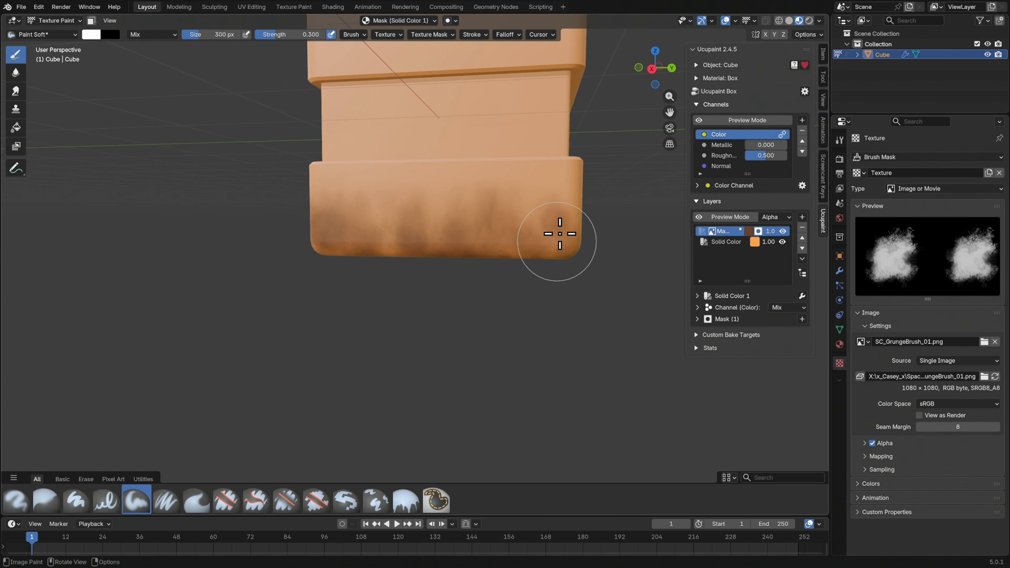
mouse_move(555, 235)
left_mouse_down()
mouse_move(520, 246)
mouse_move(511, 225)
mouse_move(468, 240)
left_mouse_up()
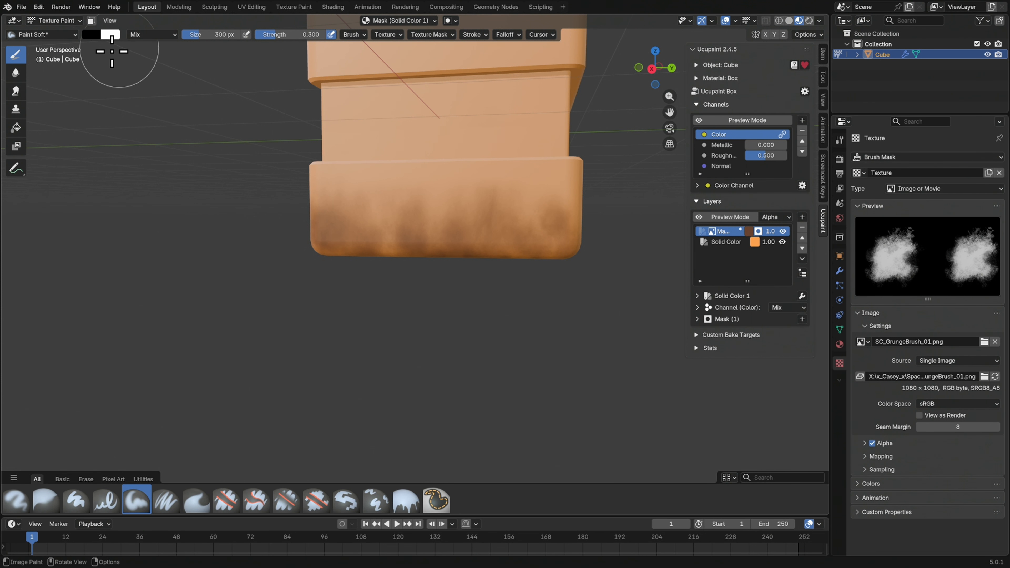
With the layer's alpha preview on temporarily, paint black at 0.7 strength to erase the upper and middle grunge on the base's side face.
middle_click_drag(541, 152, 543, 243, "shift")
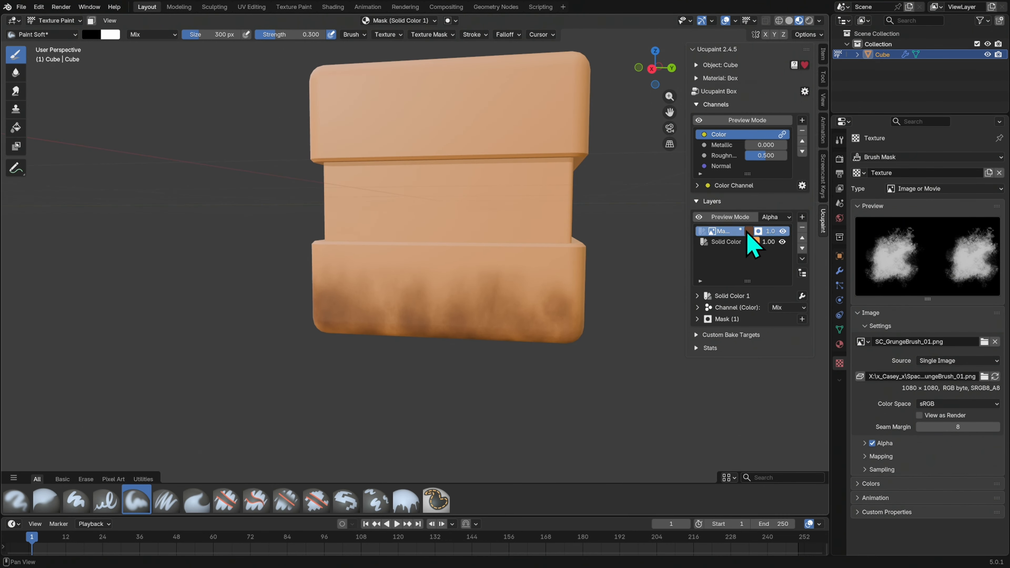
left_click(739, 218)
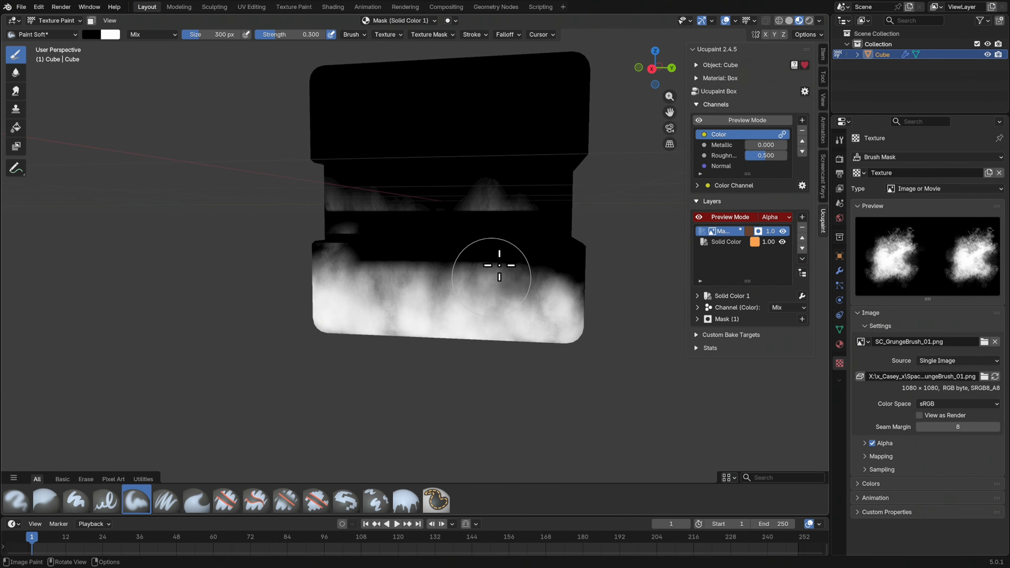
left_click(306, 35)
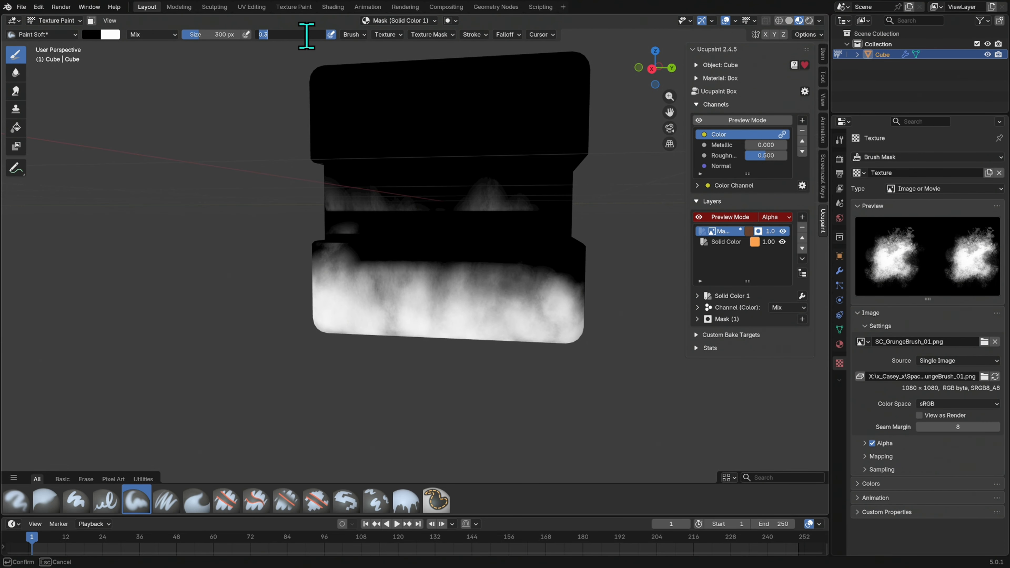
type("0.7")
key("Return")
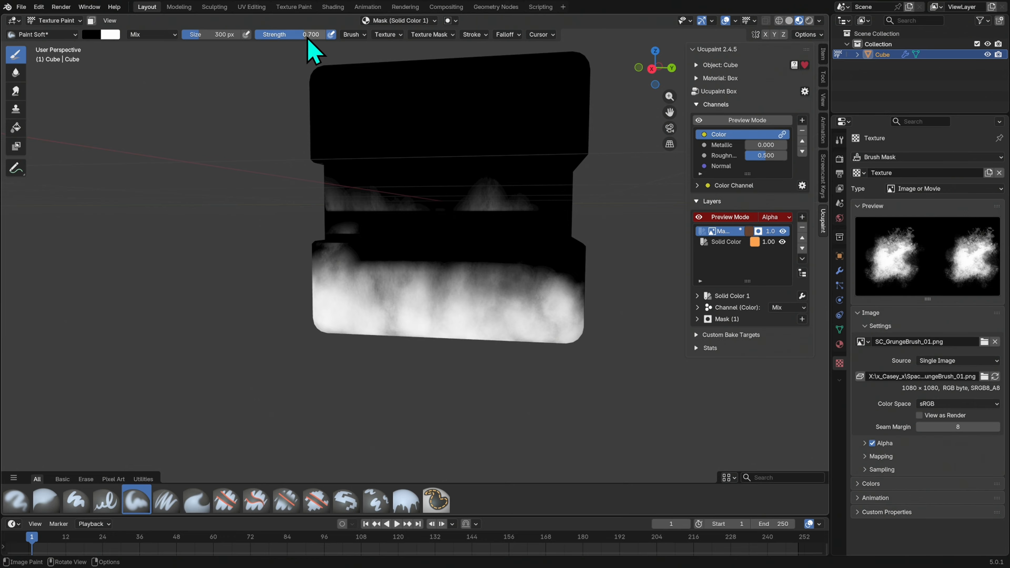
mouse_move(431, 264)
left_mouse_down()
mouse_move(396, 266)
mouse_move(383, 255)
mouse_move(408, 277)
mouse_move(345, 234)
mouse_move(323, 241)
mouse_move(512, 300)
mouse_move(451, 289)
mouse_move(428, 330)
mouse_move(412, 271)
mouse_move(384, 273)
mouse_move(515, 266)
mouse_move(500, 286)
mouse_move(489, 283)
mouse_move(490, 299)
mouse_move(442, 295)
mouse_move(496, 271)
mouse_move(474, 280)
left_mouse_up()
left_click(729, 217)
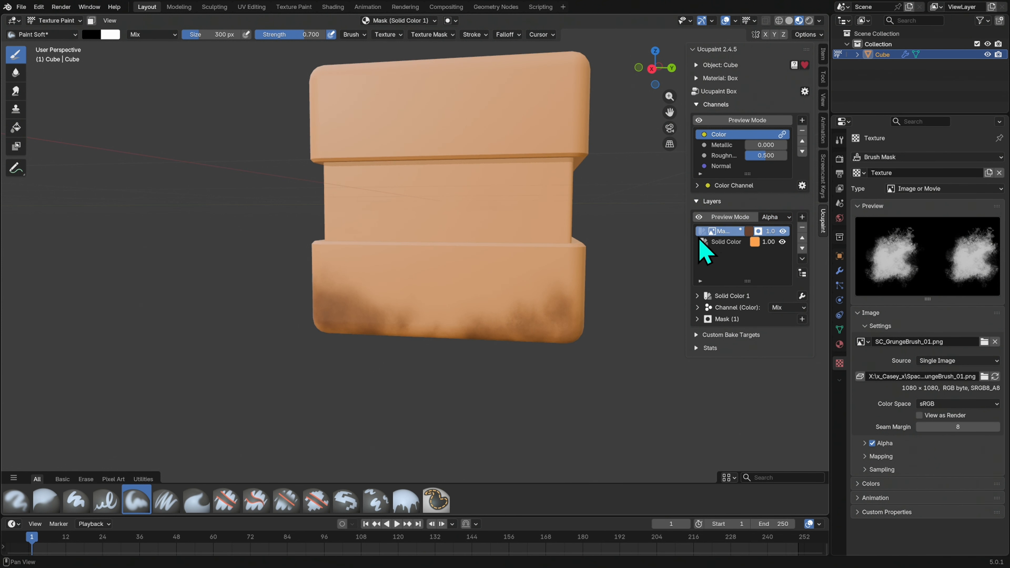
Repaint grunge in white along the base's bottom edge and trim it with black into uneven patches.
middle_click_drag(604, 295, 581, 269)
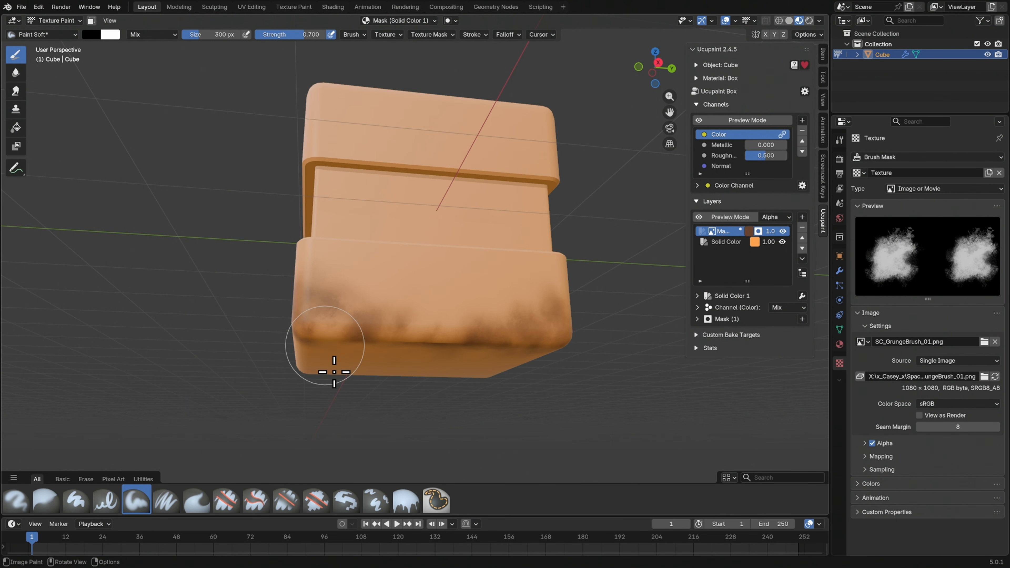
mouse_move(536, 348)
middle_mouse_down()
mouse_move(597, 367)
mouse_move(591, 378)
mouse_move(604, 372)
mouse_move(559, 390)
mouse_move(582, 388)
mouse_move(563, 343)
middle_mouse_up()
mouse_move(400, 331)
middle_mouse_down()
mouse_move(541, 361)
mouse_move(581, 312)
middle_mouse_up()
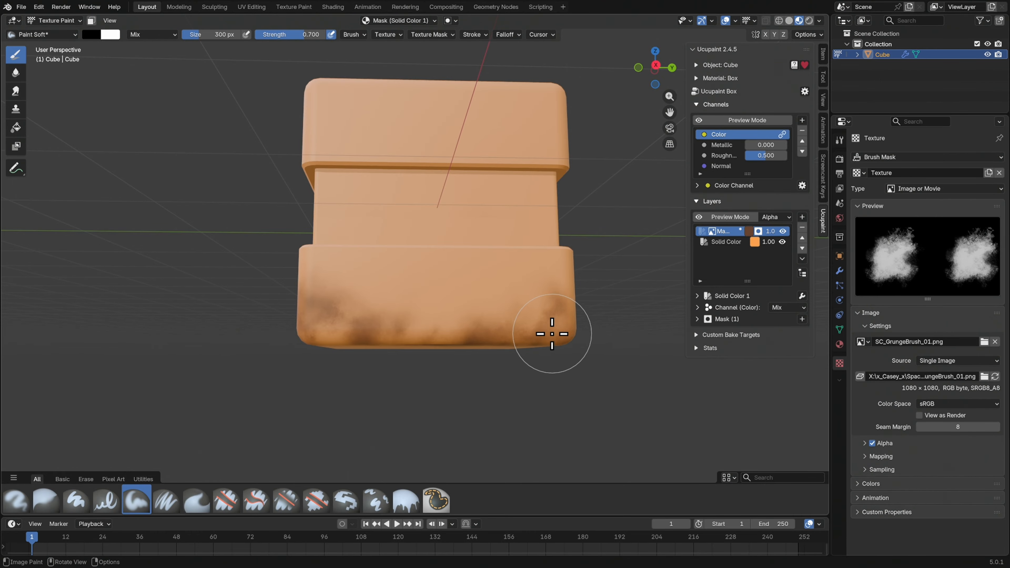
mouse_move(567, 352)
middle_mouse_down()
mouse_move(574, 345)
mouse_move(538, 345)
mouse_move(565, 343)
mouse_move(565, 324)
middle_mouse_up()
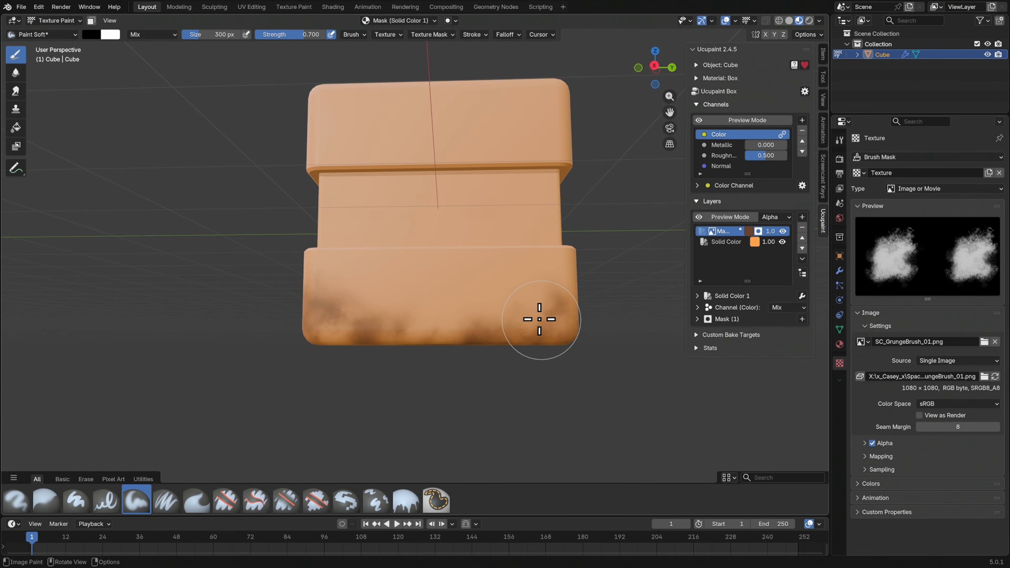
left_click_drag(463, 327, 529, 315)
mouse_move(513, 353)
middle_mouse_down()
mouse_move(500, 325)
mouse_move(450, 338)
middle_mouse_up()
mouse_move(451, 338)
left_mouse_down()
mouse_move(412, 320)
mouse_move(383, 329)
mouse_move(359, 359)
mouse_move(484, 317)
mouse_move(451, 350)
mouse_move(475, 345)
mouse_move(361, 344)
left_mouse_up()
mouse_move(546, 326)
middle_mouse_down()
mouse_move(553, 343)
mouse_move(495, 354)
mouse_move(478, 287)
middle_mouse_up()
key("x")
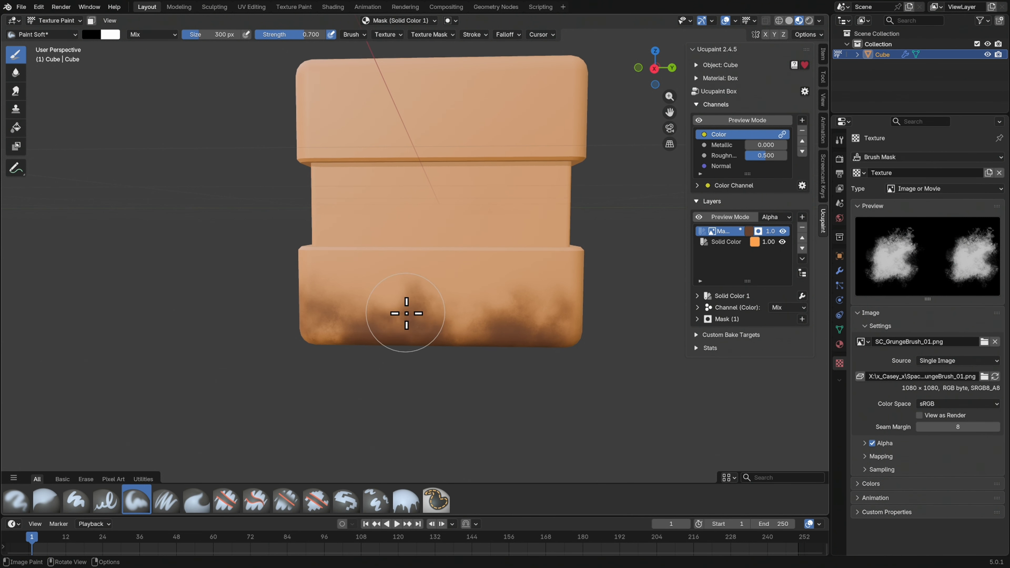
Switch to the BlenderJoy community page in the browser and open the Free BRUSHES for Blender! page in the FREE GOODIES course.
key("alt+Tab")
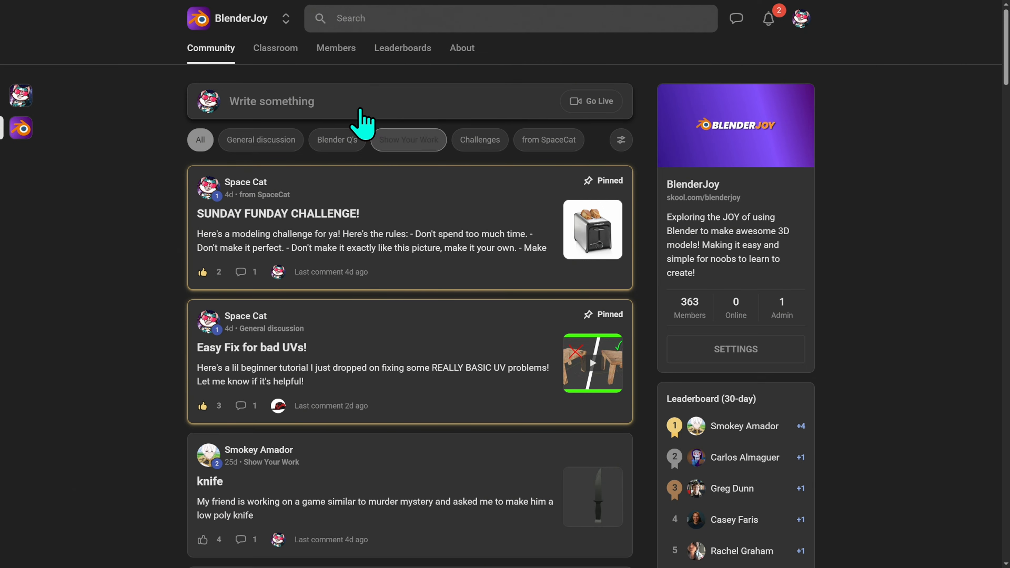
left_click(290, 56)
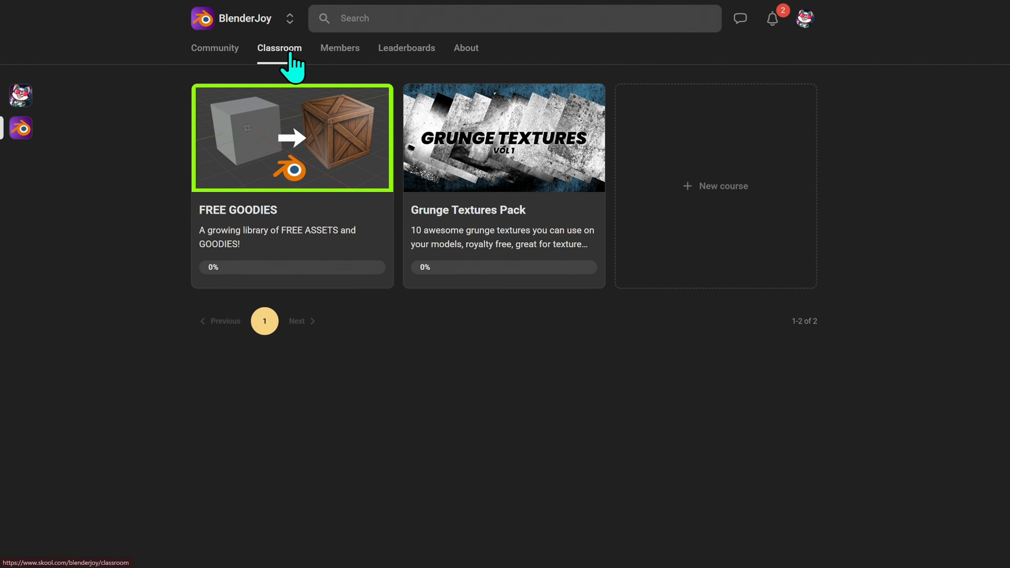
left_click(322, 211)
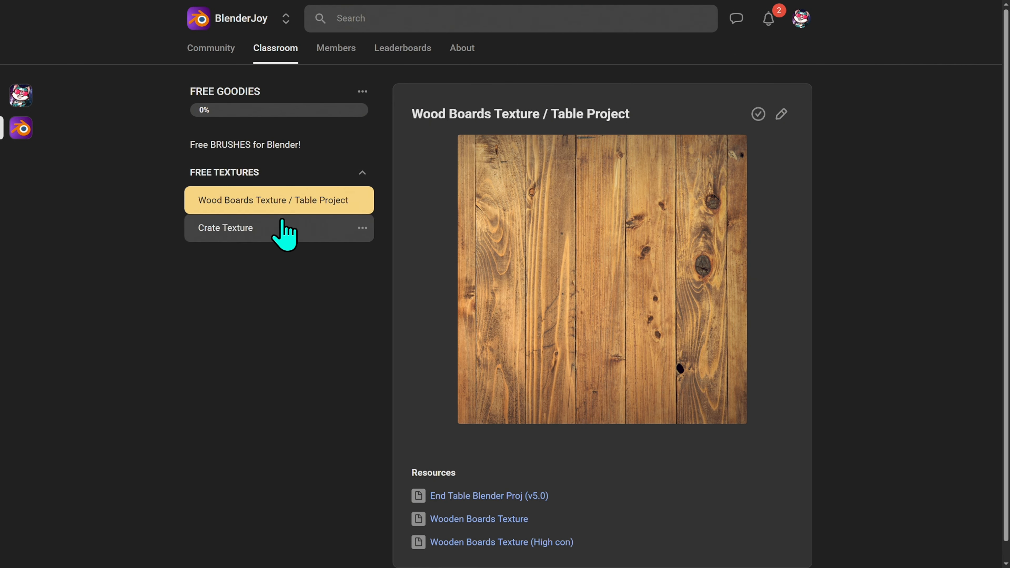
left_click(280, 147)
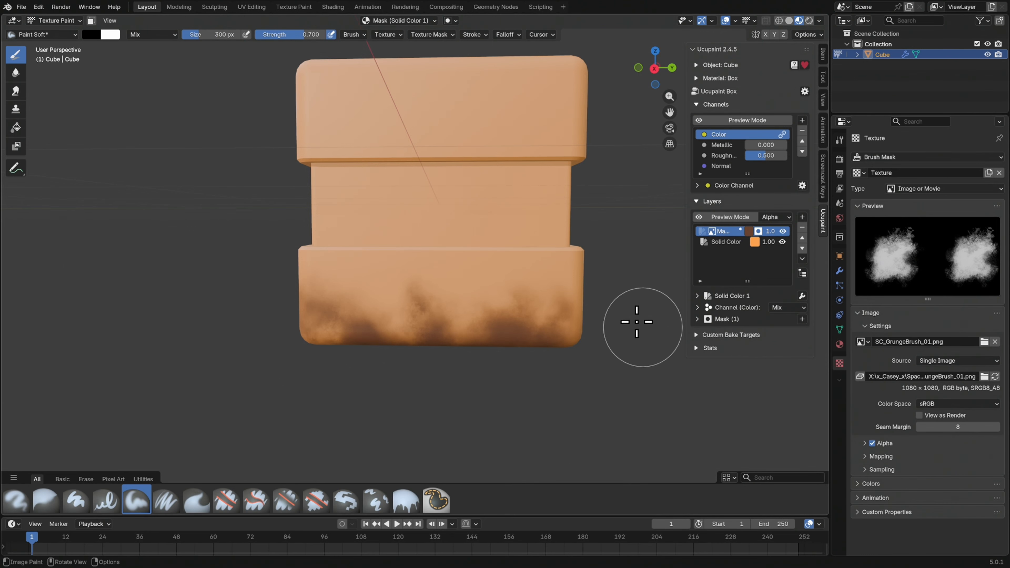
middle_click_drag(591, 270, 585, 346)
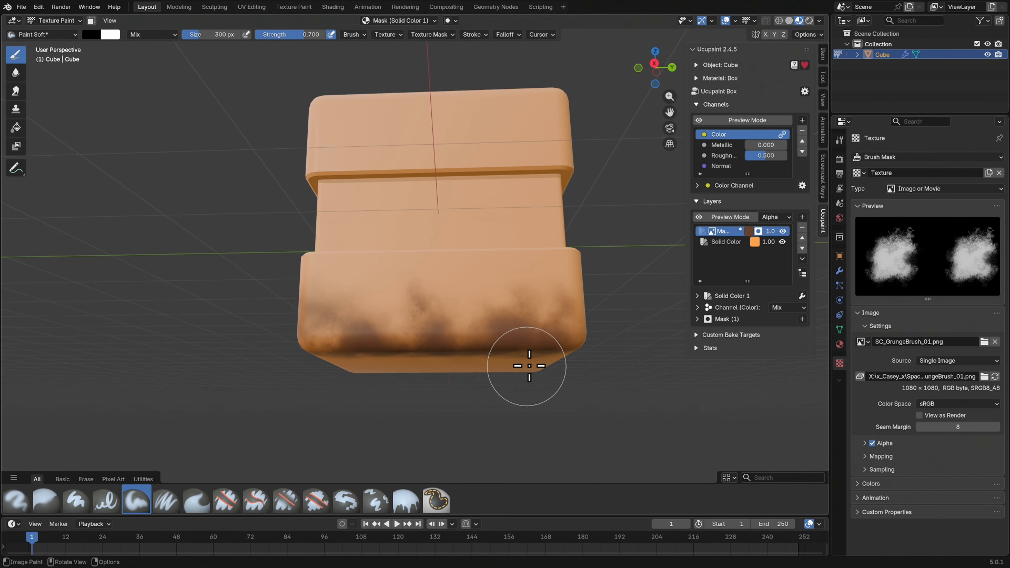
middle_click_drag(509, 397, 510, 374)
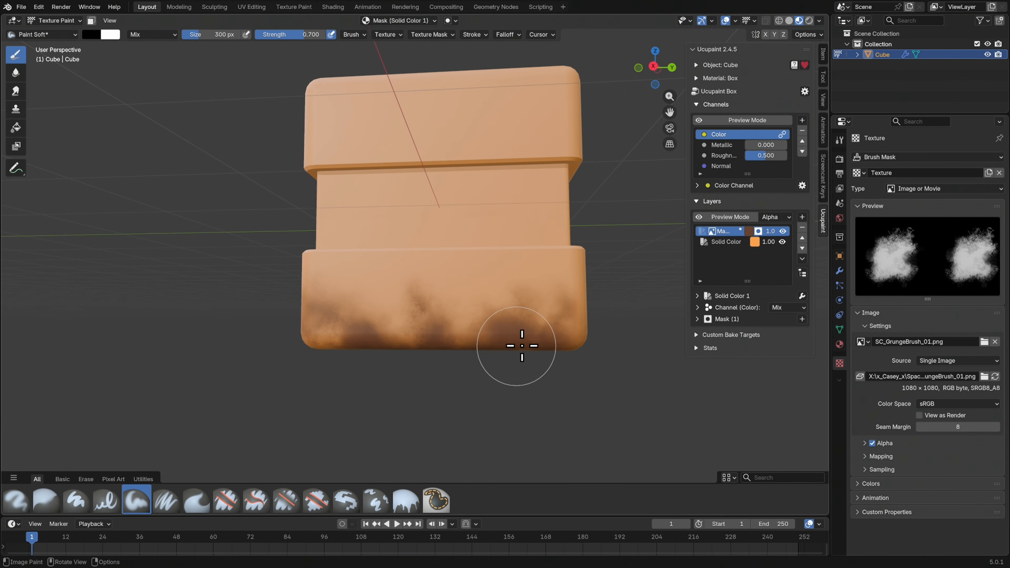
mouse_move(591, 338)
middle_mouse_down()
mouse_move(547, 332)
mouse_move(579, 345)
middle_mouse_up()
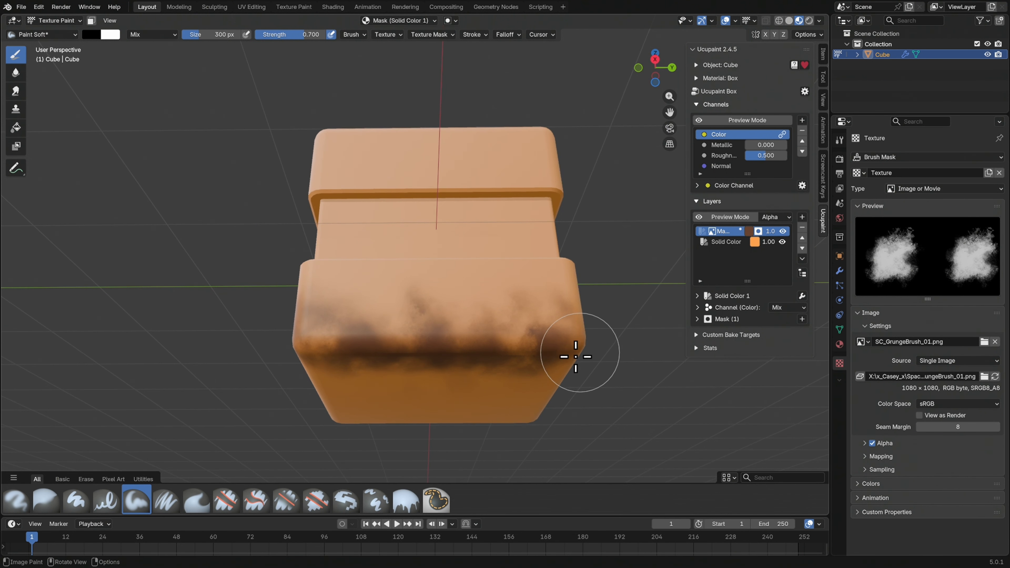